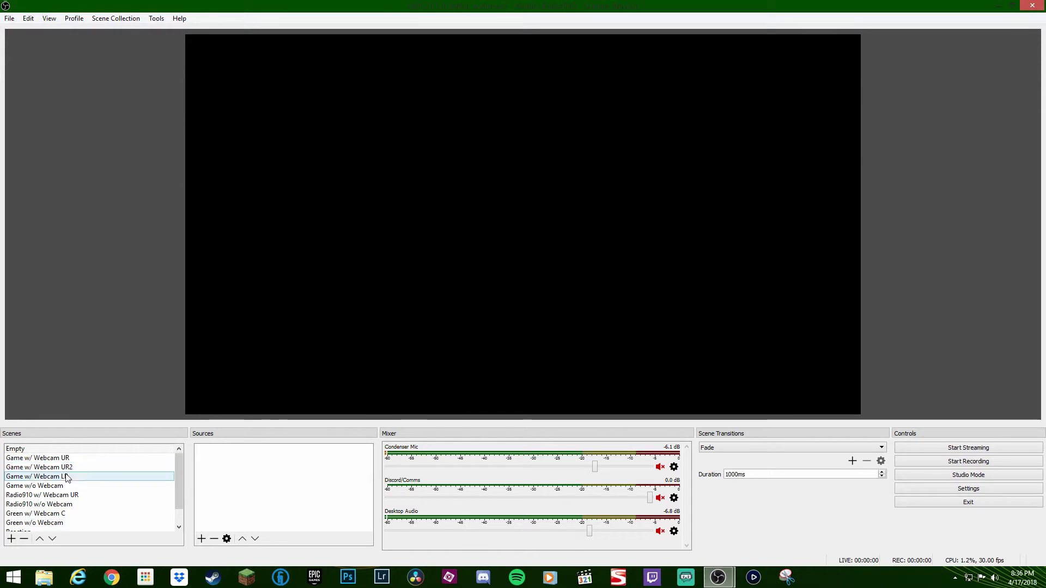
# View the Game w/ Webcam UR scene and switch the scene collection to Stream
pyautogui.click(77, 458)
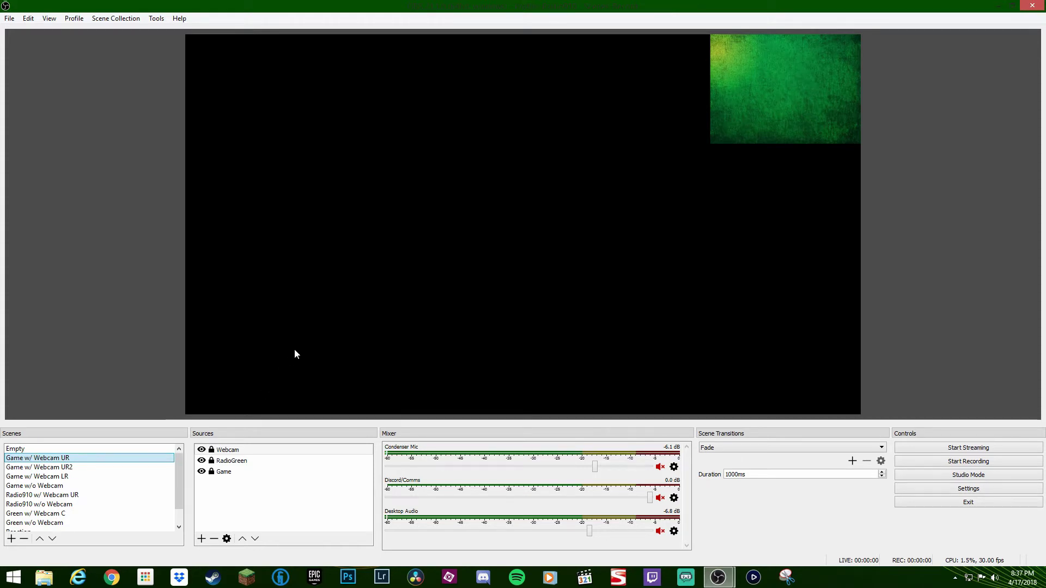
pyautogui.click(119, 18)
pyautogui.click(117, 121)
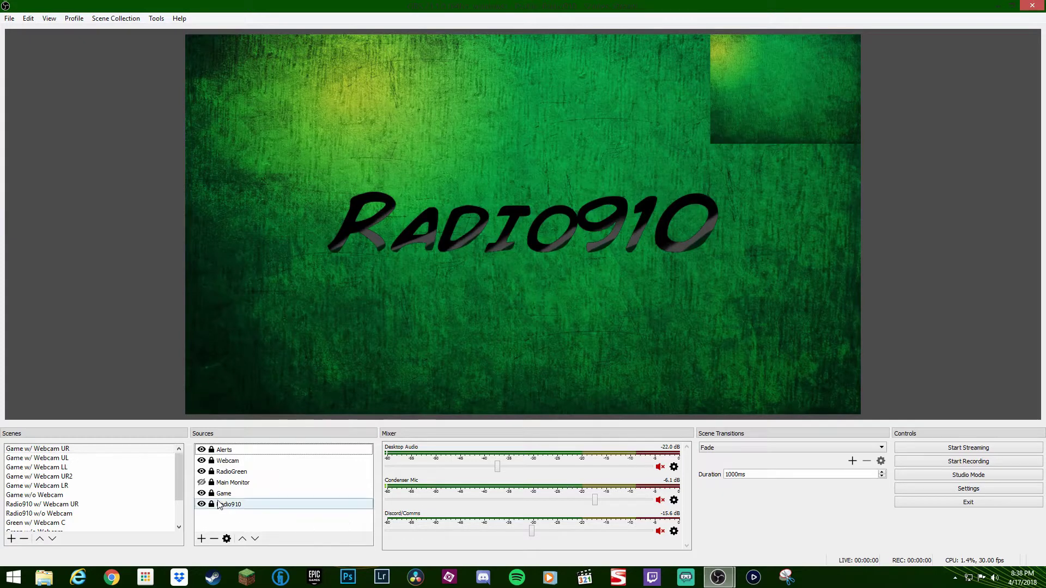
pyautogui.click(264, 450)
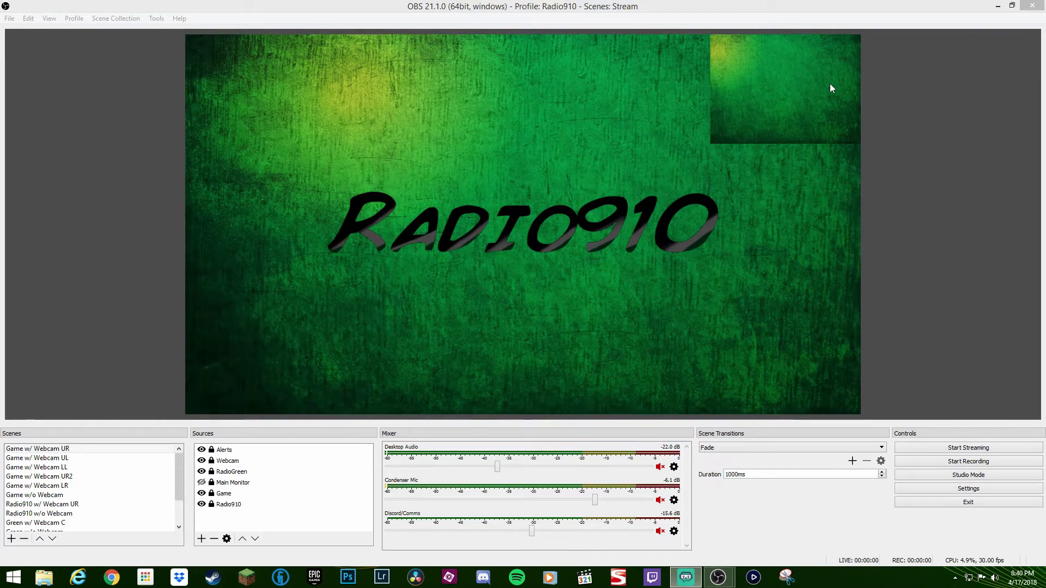
# Preview the Game w/ Webcam UL, LL and UR2 scenes to compare webcam placement, and return to Game w/ Webcam UR
pyautogui.click(119, 459)
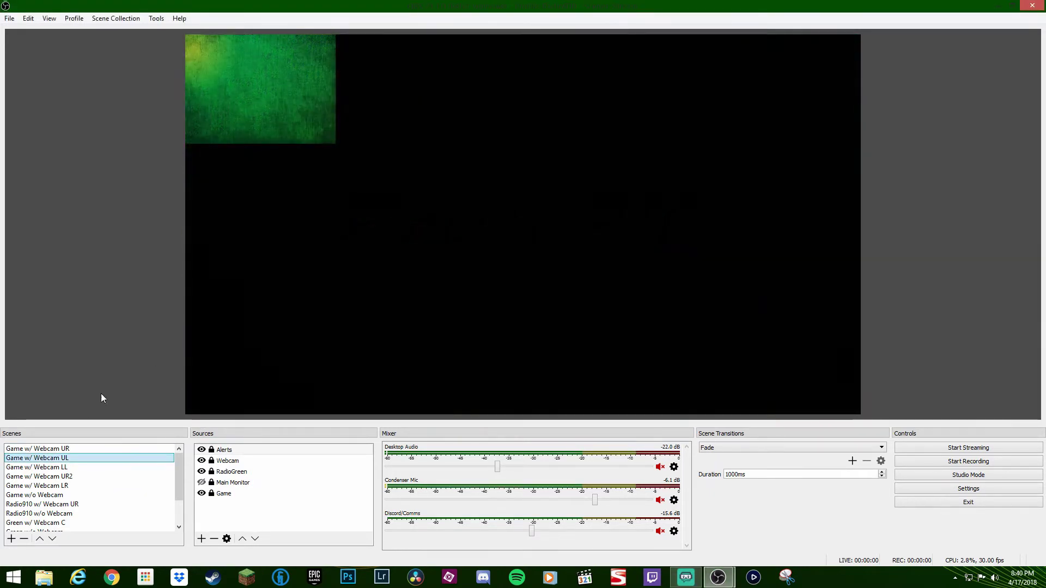
pyautogui.click(111, 467)
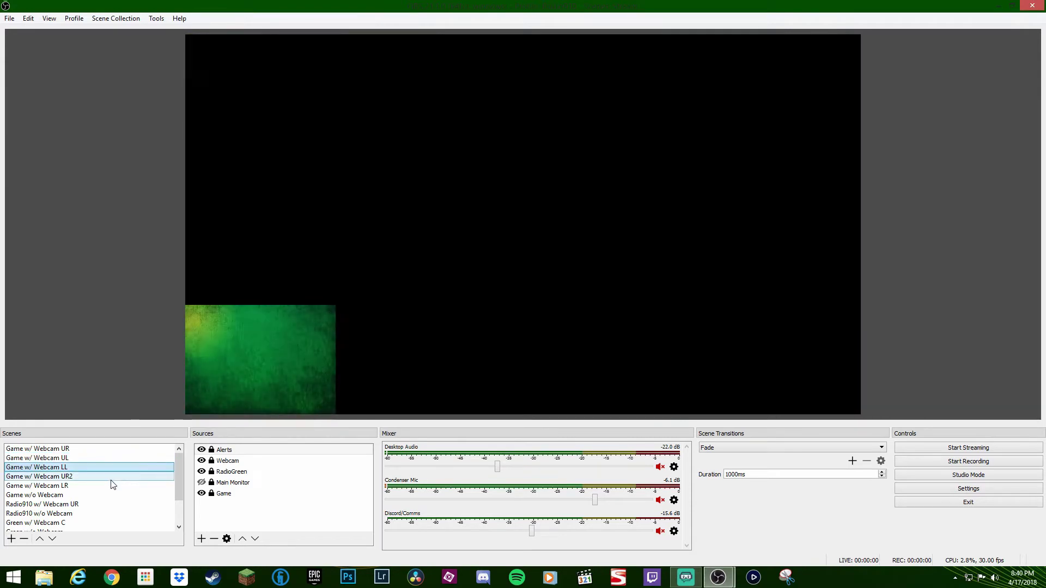
pyautogui.click(111, 477)
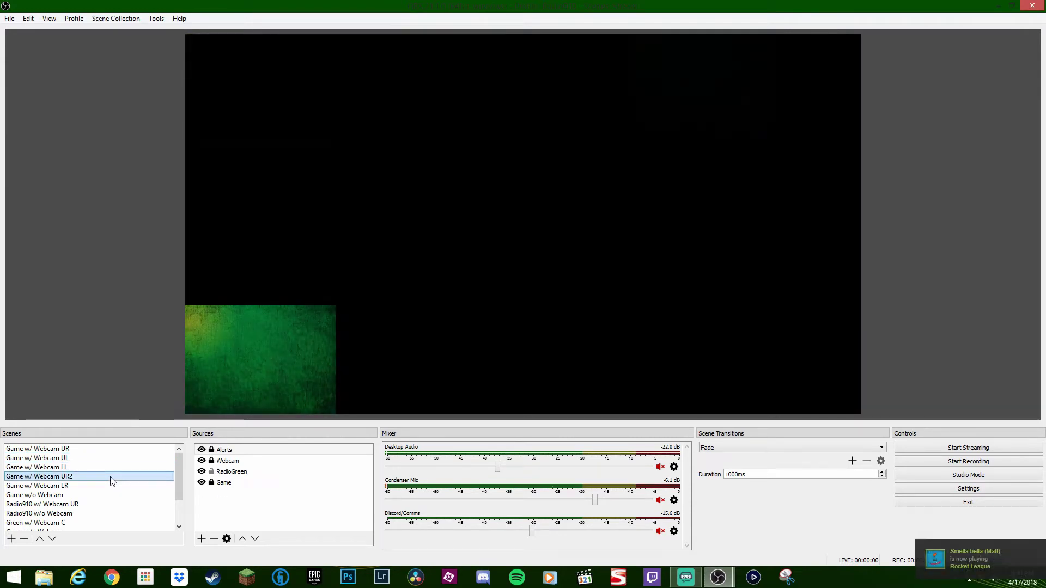
pyautogui.click(98, 449)
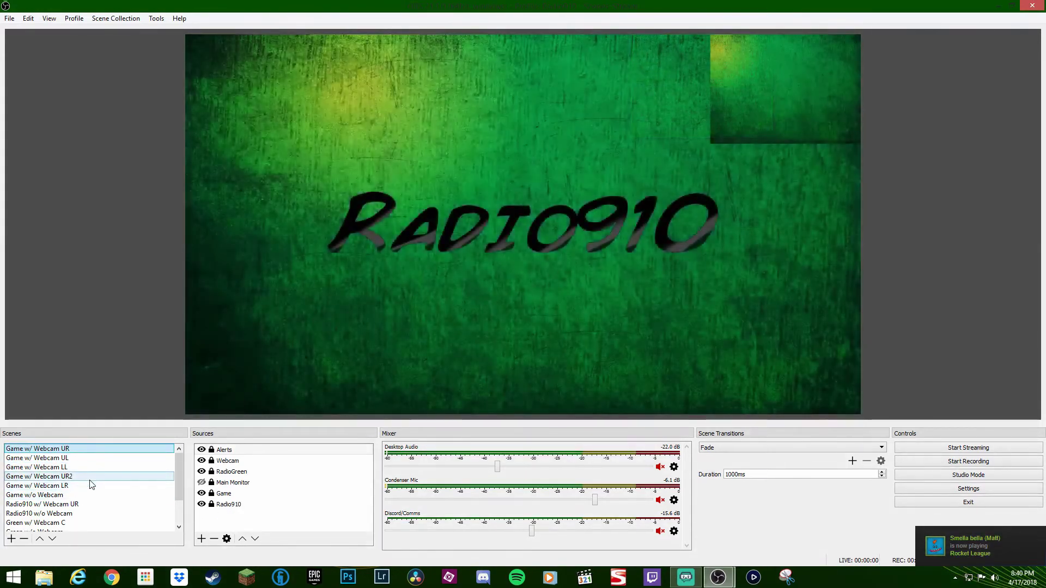
pyautogui.click(82, 477)
pyautogui.click(81, 449)
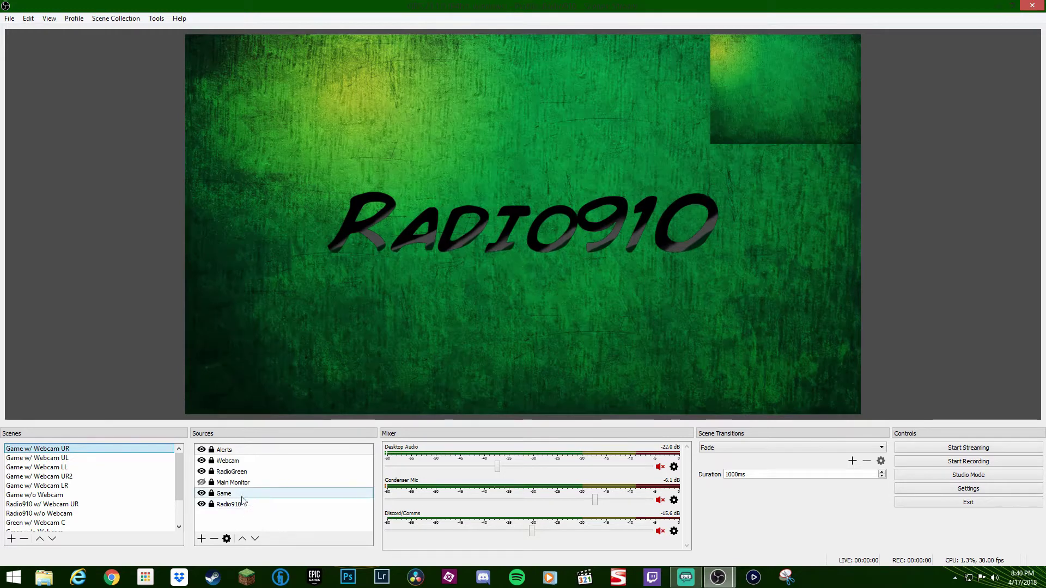
# Unlock the Radio910, Game, Main Monitor, RadioGreen, Webcam and Alerts sources in the Game w/ Webcam UR scene
pyautogui.click(224, 505)
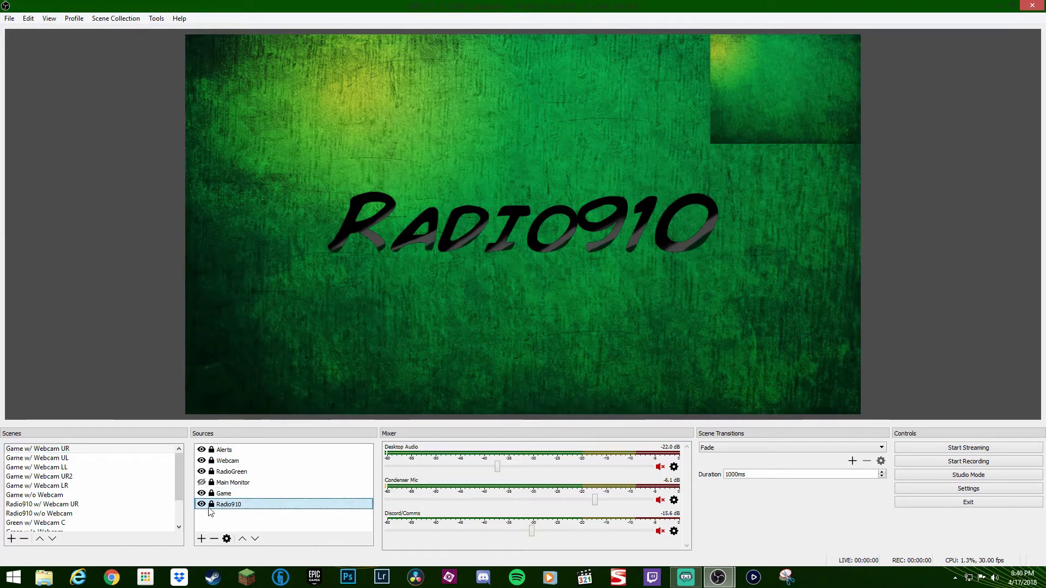
pyautogui.click(211, 504)
pyautogui.click(212, 493)
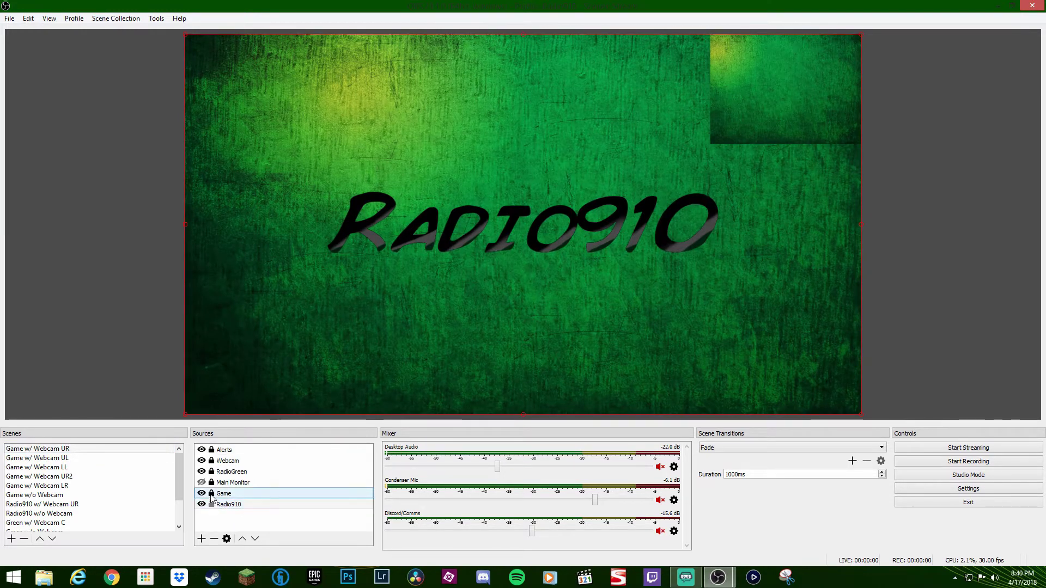
pyautogui.click(211, 483)
pyautogui.click(212, 471)
pyautogui.click(211, 461)
pyautogui.click(211, 449)
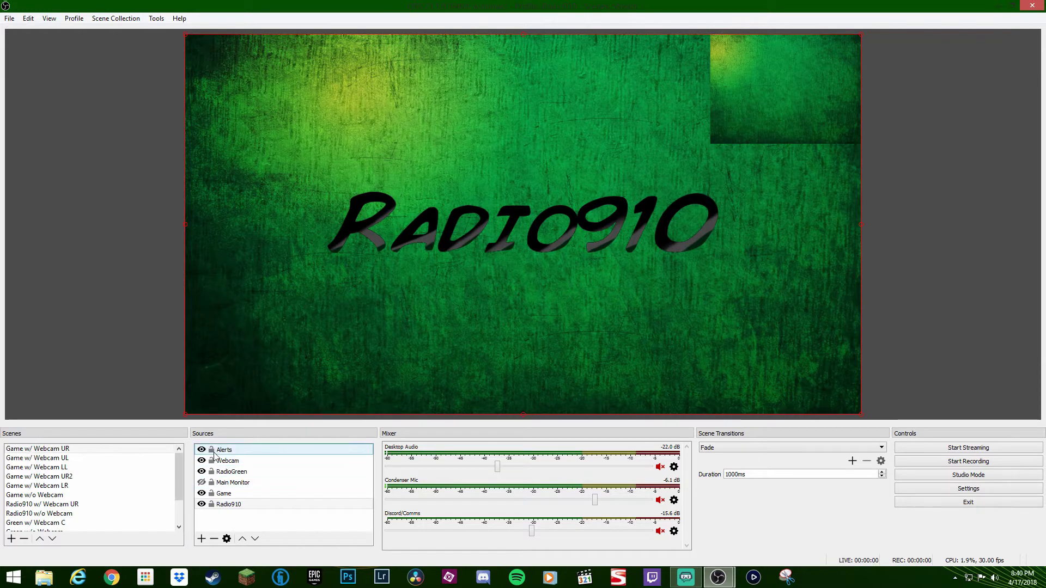
# Select the Radio910 background and the RadioGreen webcam backdrop in turn to check the area each covers in the preview
pyautogui.click(271, 506)
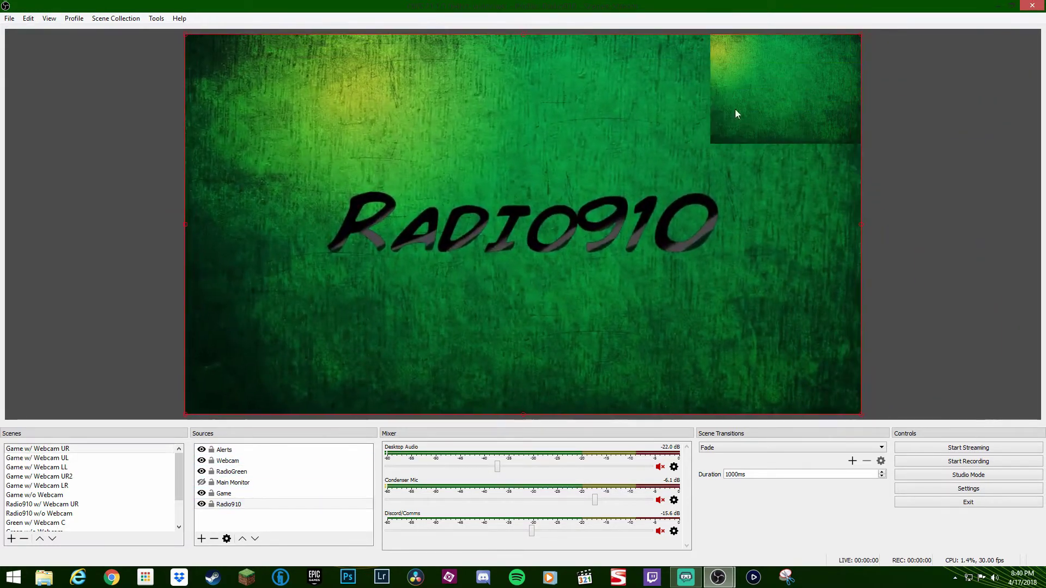
pyautogui.click(785, 101)
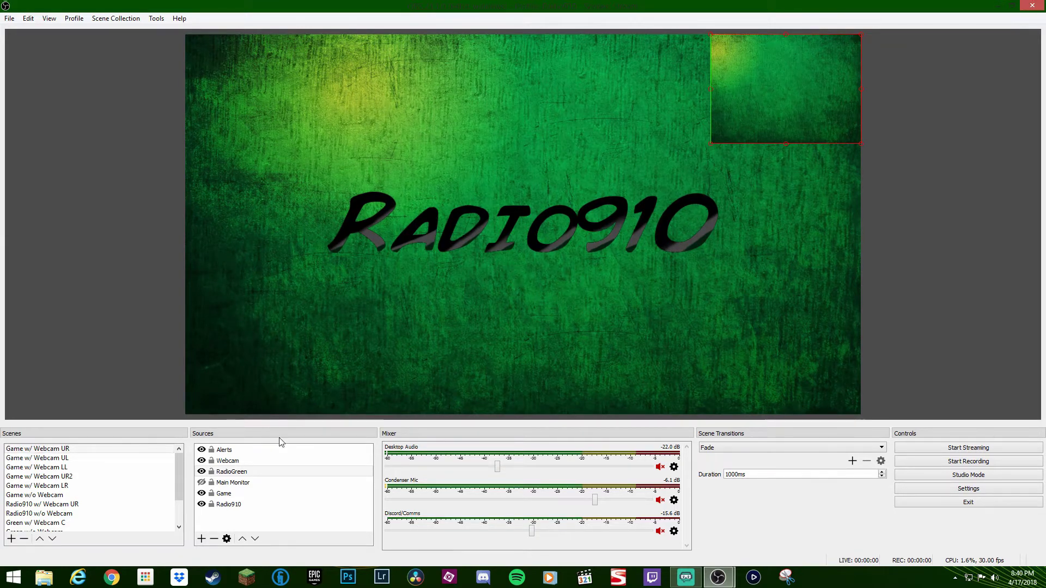
pyautogui.click(303, 281)
# Open the Game source's properties, review the windows available for capture, and close them keeping BioShock Infinite
pyautogui.click(218, 495)
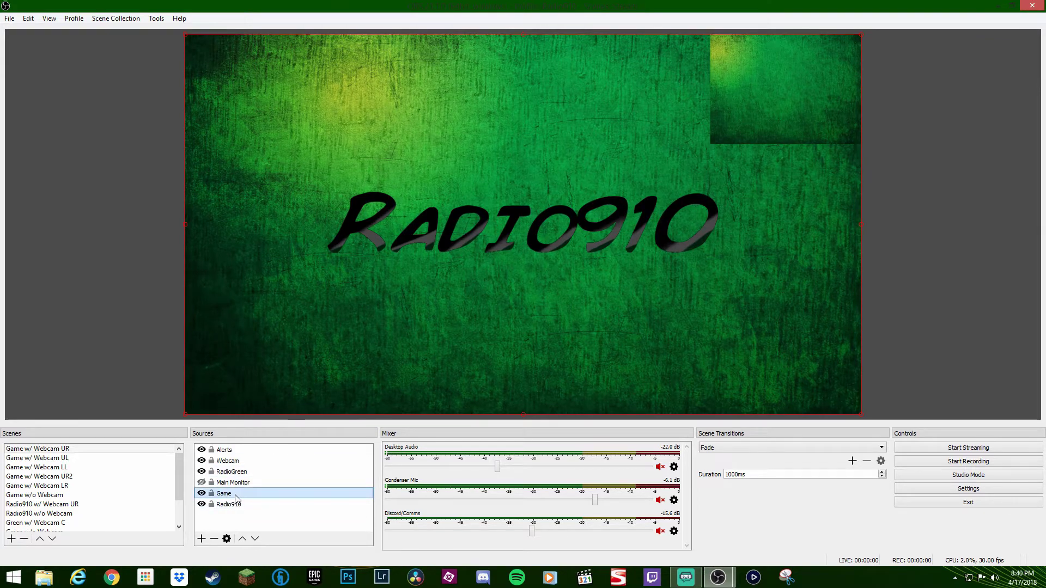
pyautogui.rightClick(232, 494)
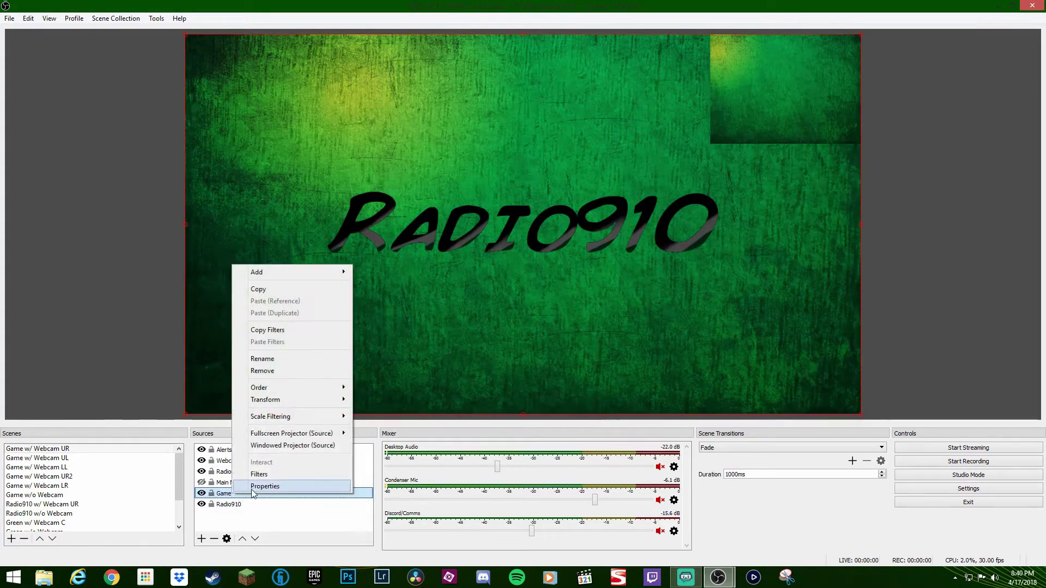
pyautogui.click(265, 486)
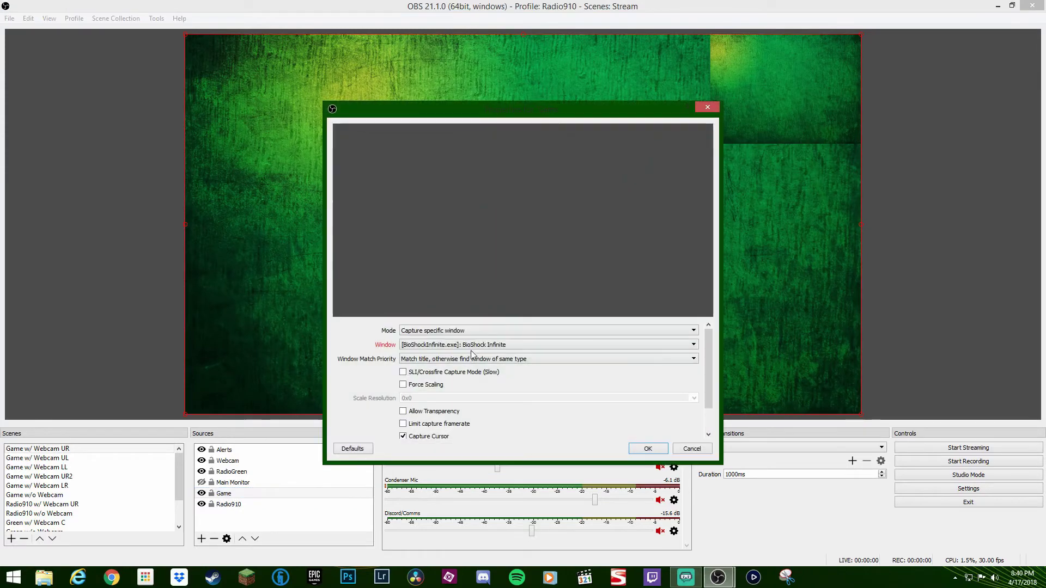
pyautogui.click(502, 346)
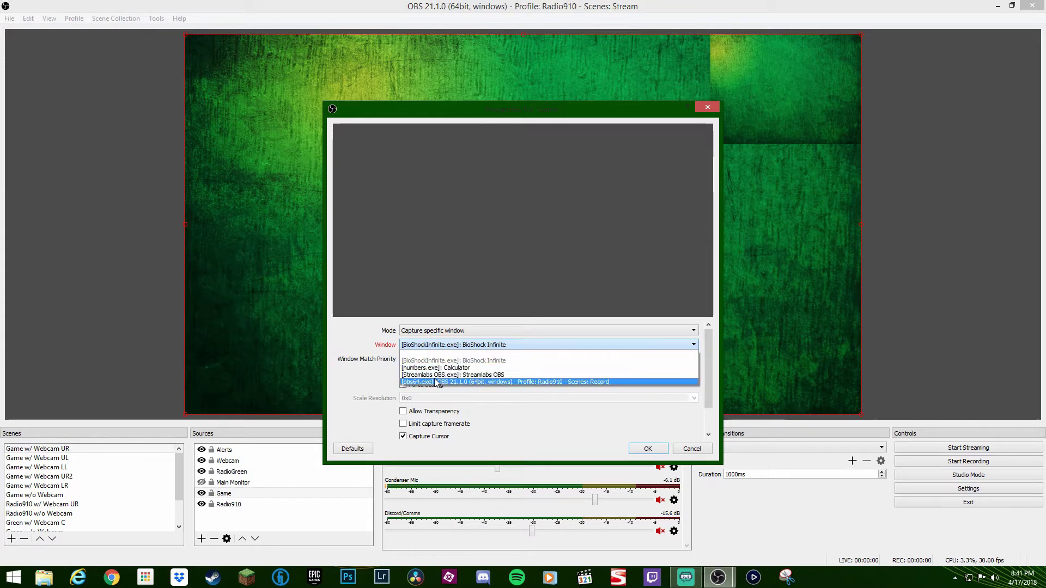
pyautogui.click(638, 450)
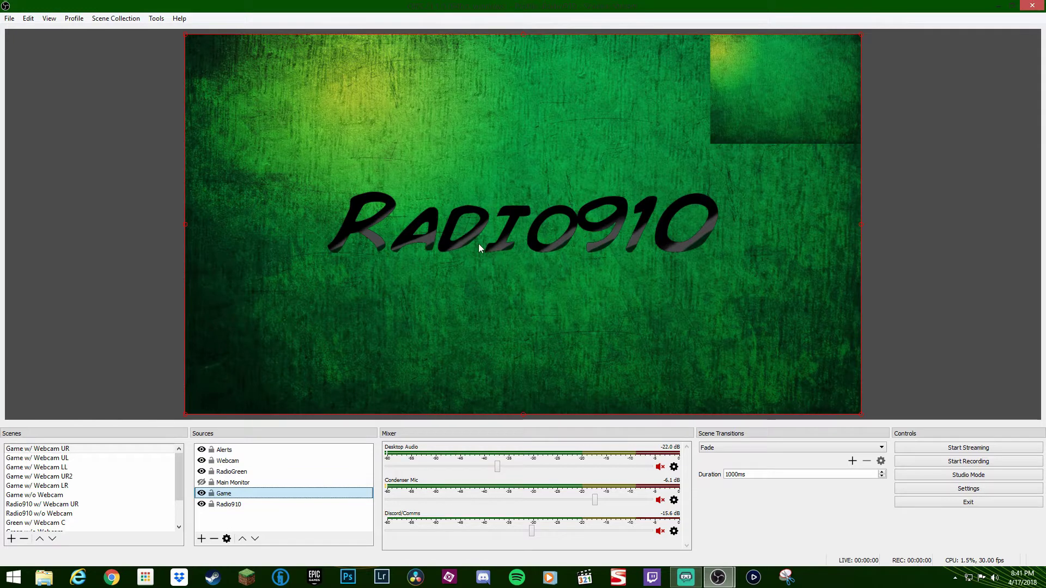
# Go through the scene's sources from Webcam and RadioGreen to Radio910 and Main Monitor, examining their layering and extents
pyautogui.press('Up')
pyautogui.press('Up')
pyautogui.press('Up')
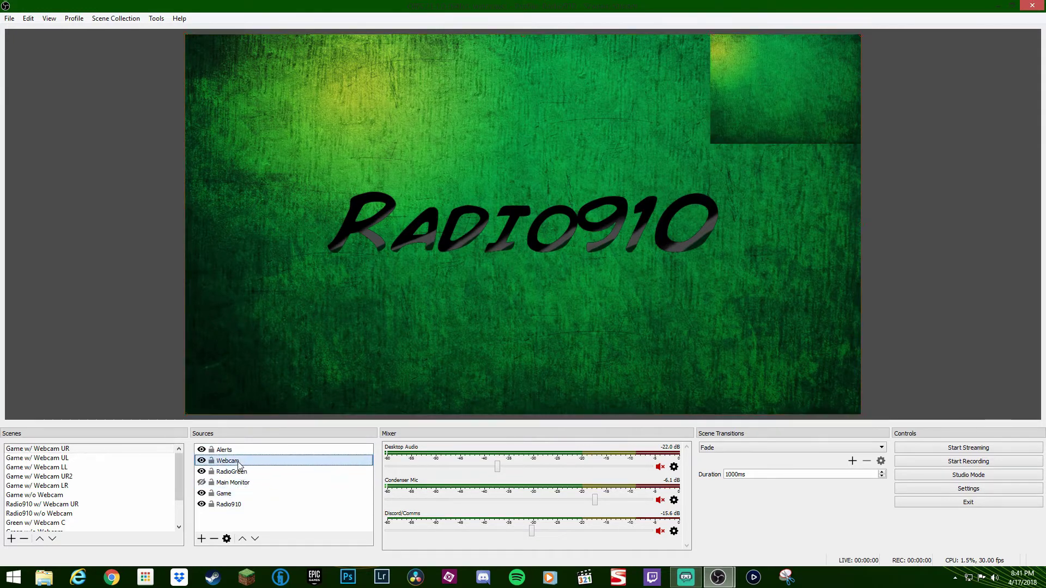
pyautogui.click(245, 474)
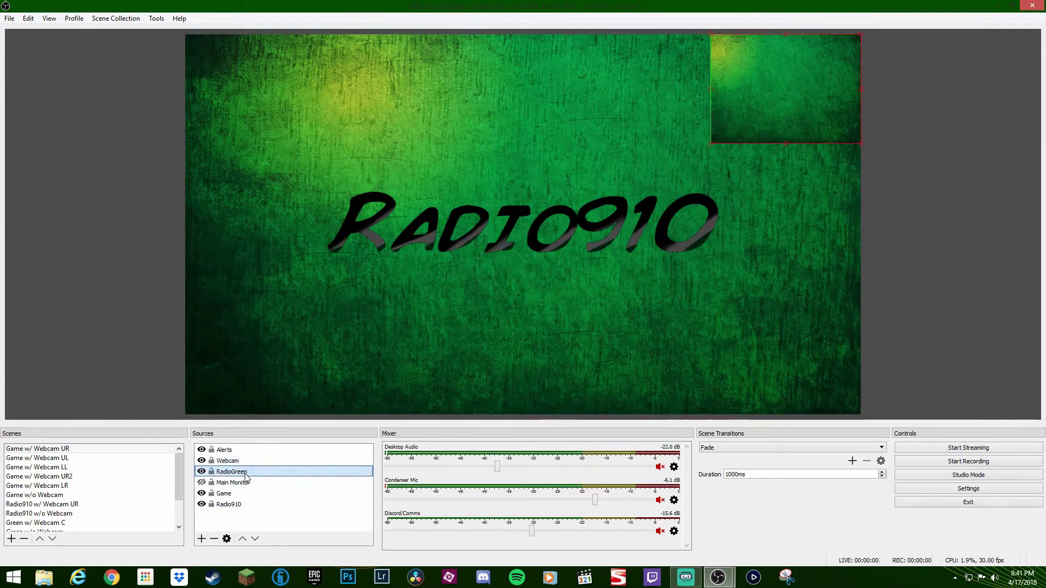
pyautogui.press('Down')
pyautogui.press('Down')
pyautogui.press('Down')
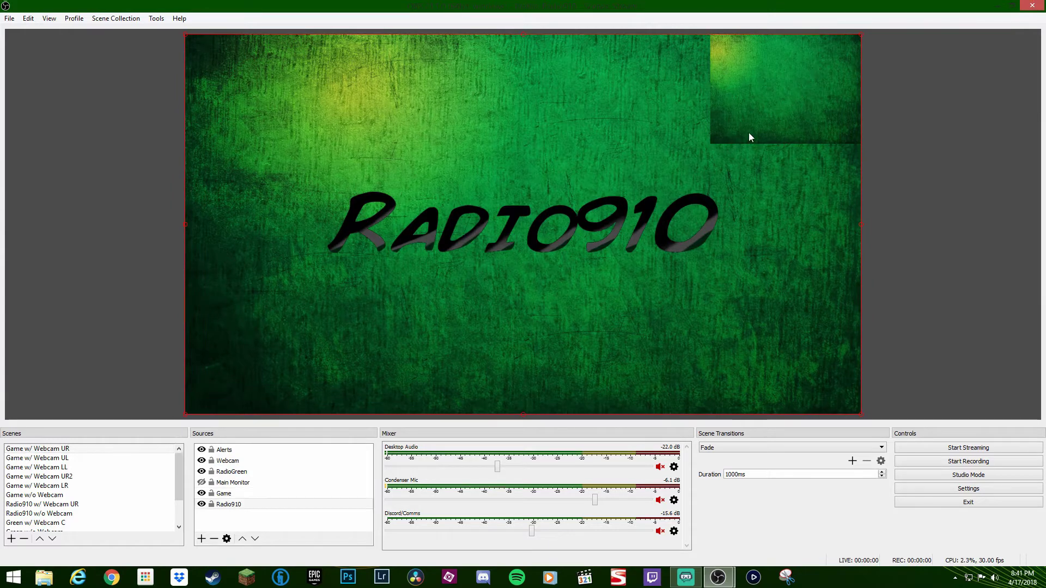
pyautogui.click(238, 461)
pyautogui.click(245, 471)
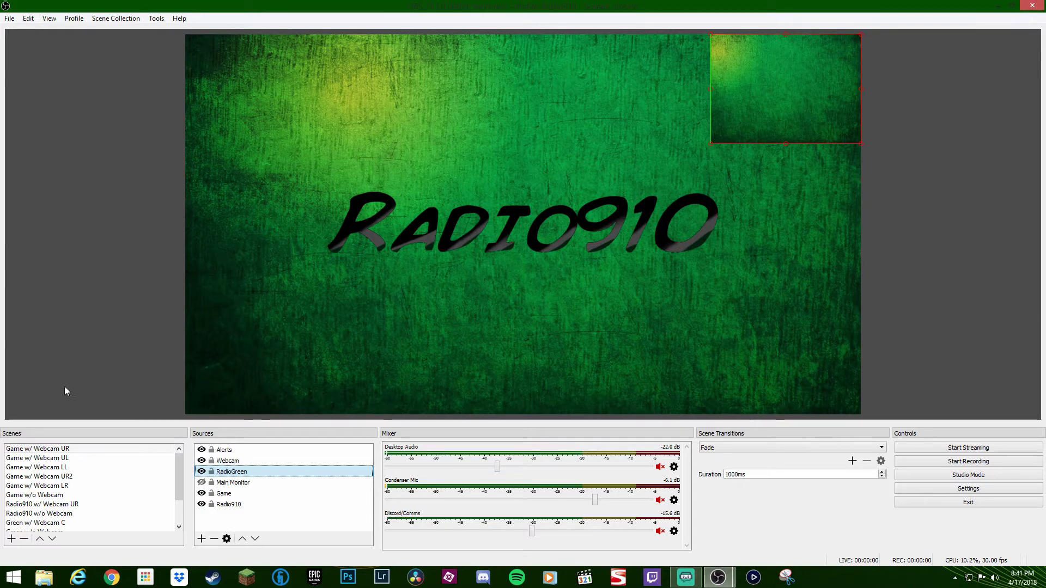
pyautogui.click(218, 482)
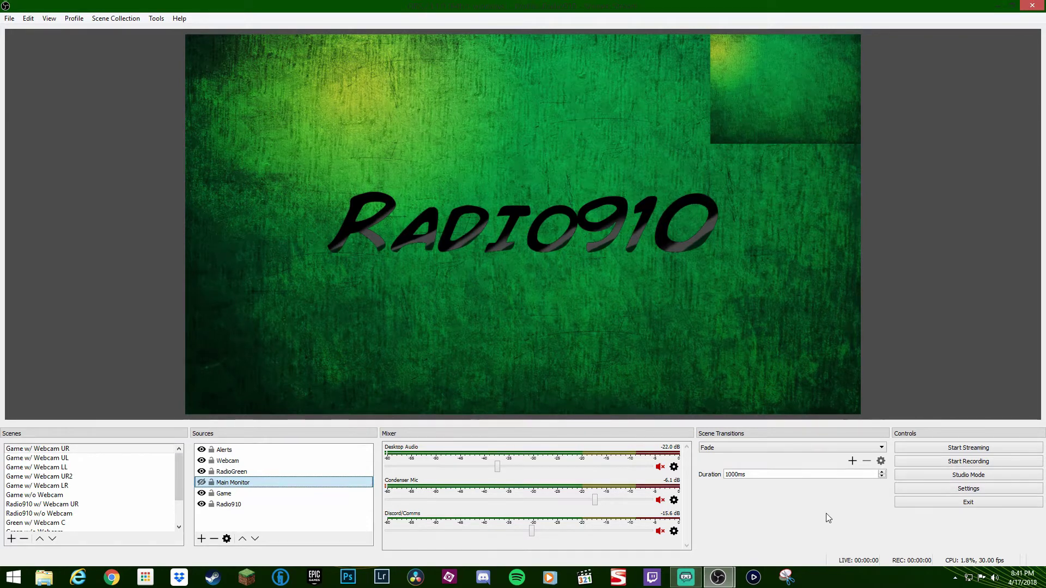
# Browse the whole scene list from Game w/ Webcam UR through Green Screen to review the available layouts
pyautogui.moveTo(727, 584)
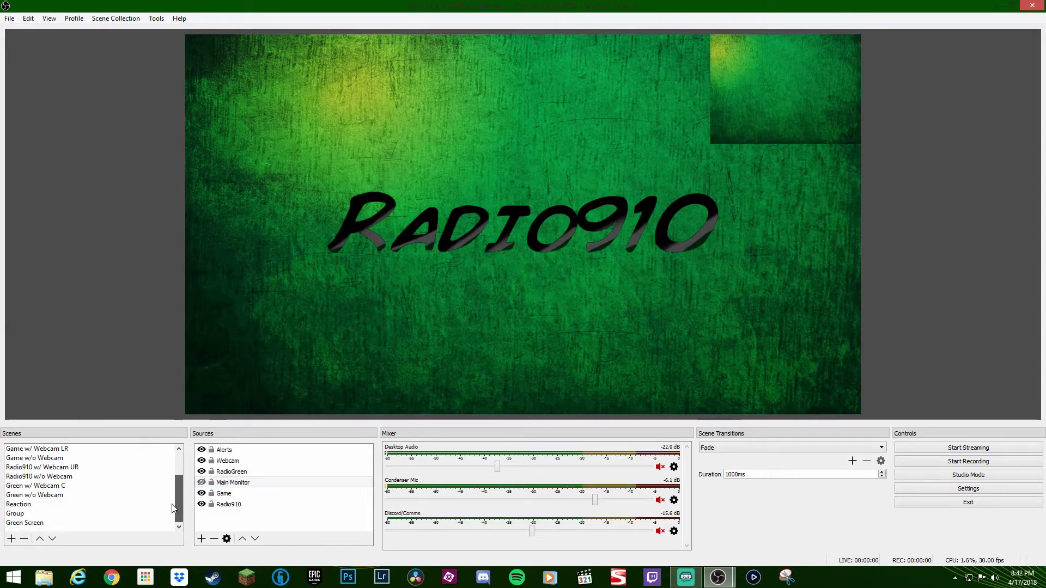
pyautogui.click(163, 449)
pyautogui.scroll(-2, 179, 474)
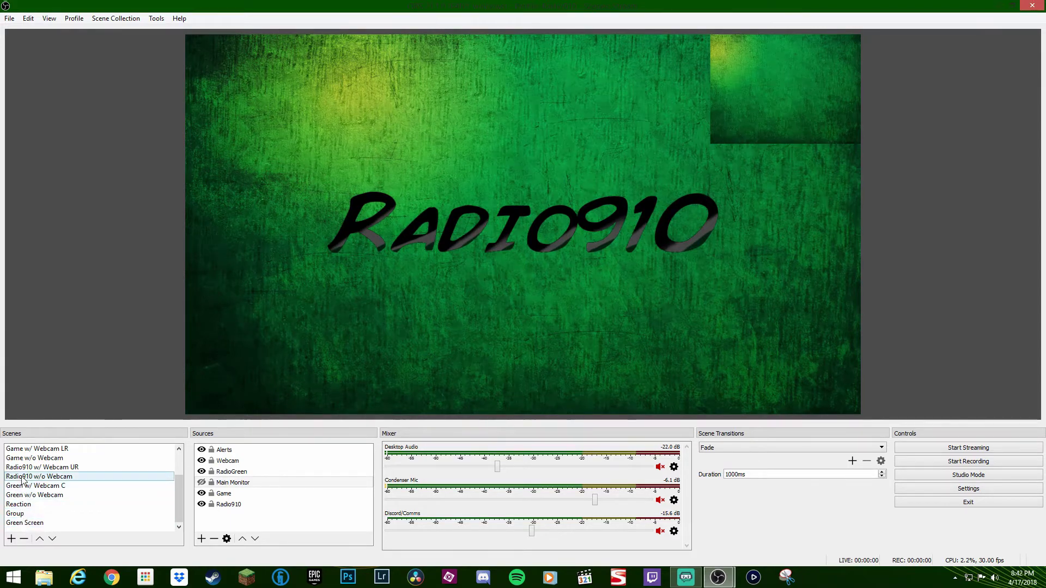
pyautogui.scroll(2, 177, 485)
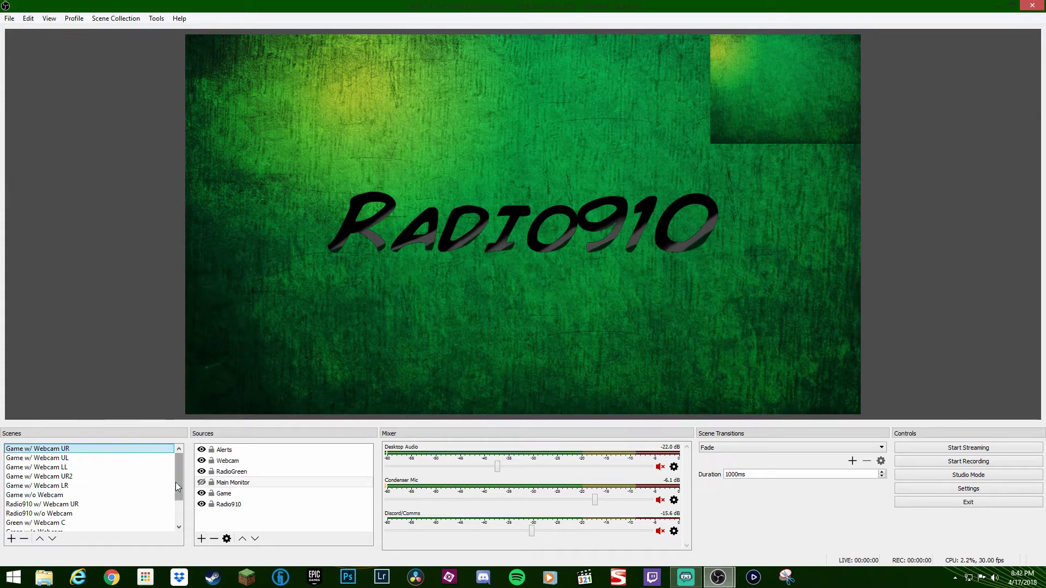
pyautogui.scroll(-2, 175, 482)
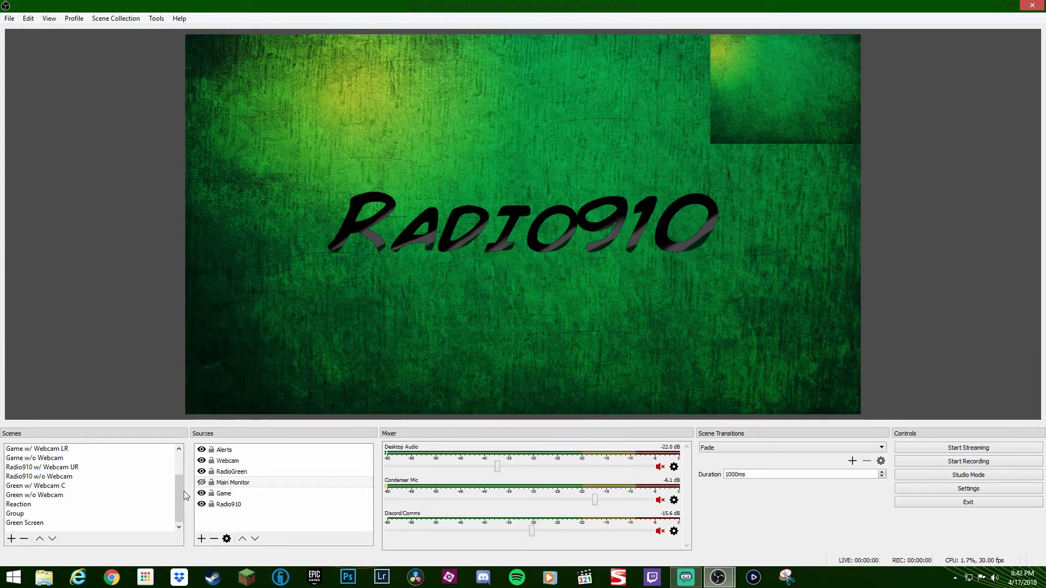
pyautogui.scroll(2, 184, 491)
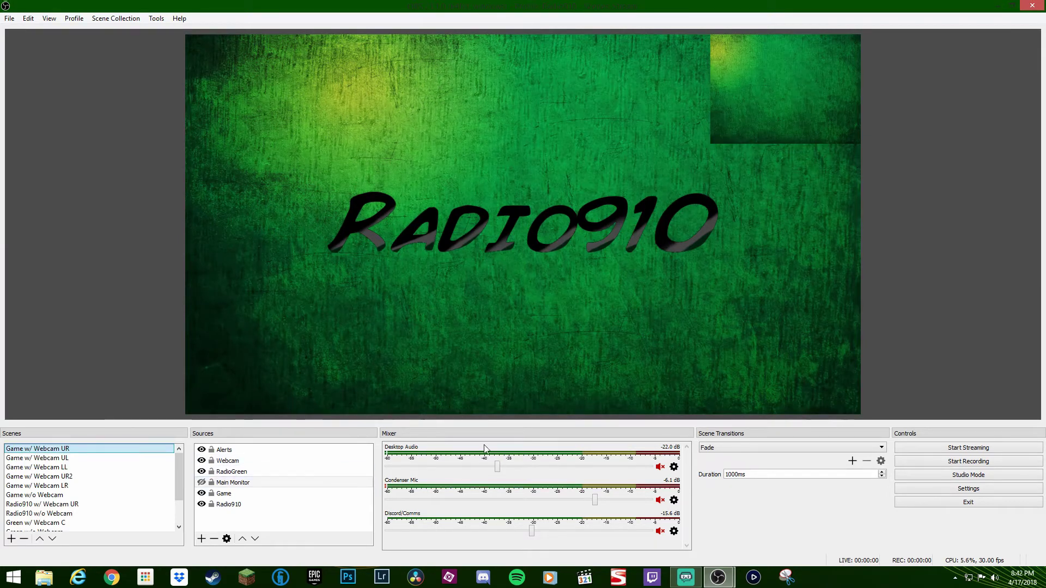
# Open the Advanced Audio Properties, examine the monitoring and track assignments of each audio source, and close the dialog
pyautogui.click(674, 468)
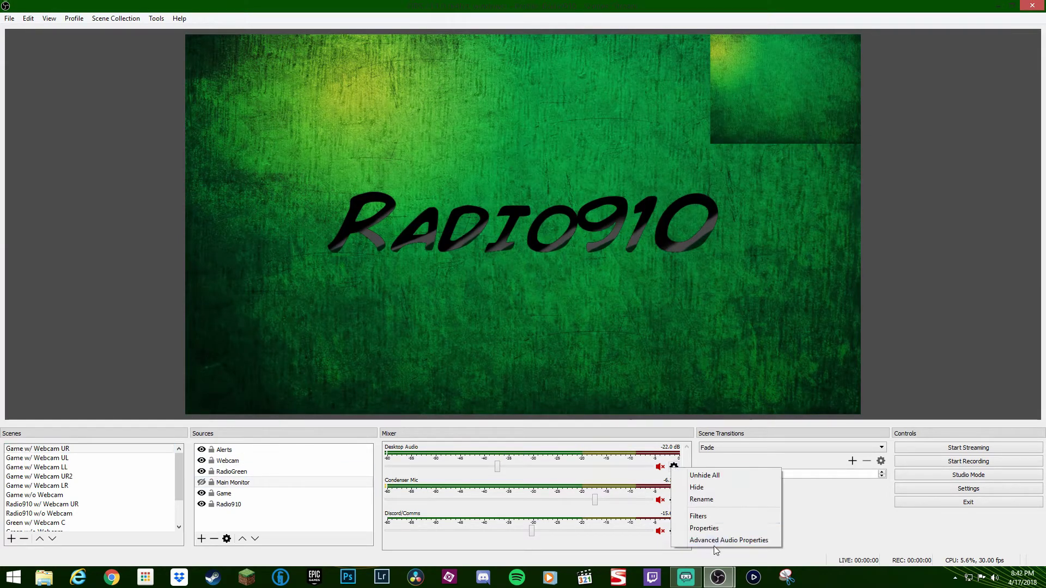
pyautogui.click(708, 537)
pyautogui.click(787, 192)
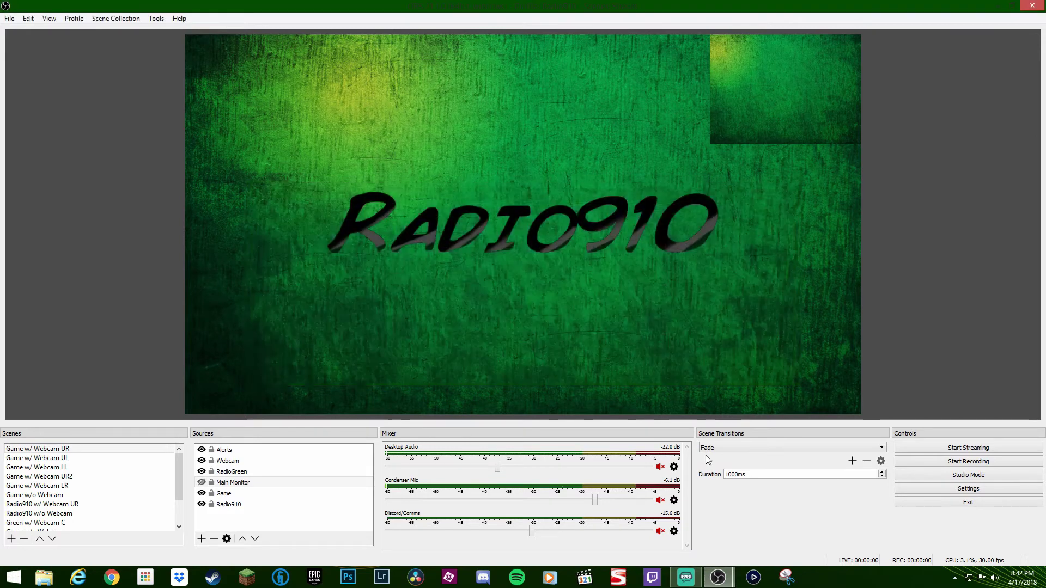
pyautogui.click(674, 467)
pyautogui.click(698, 538)
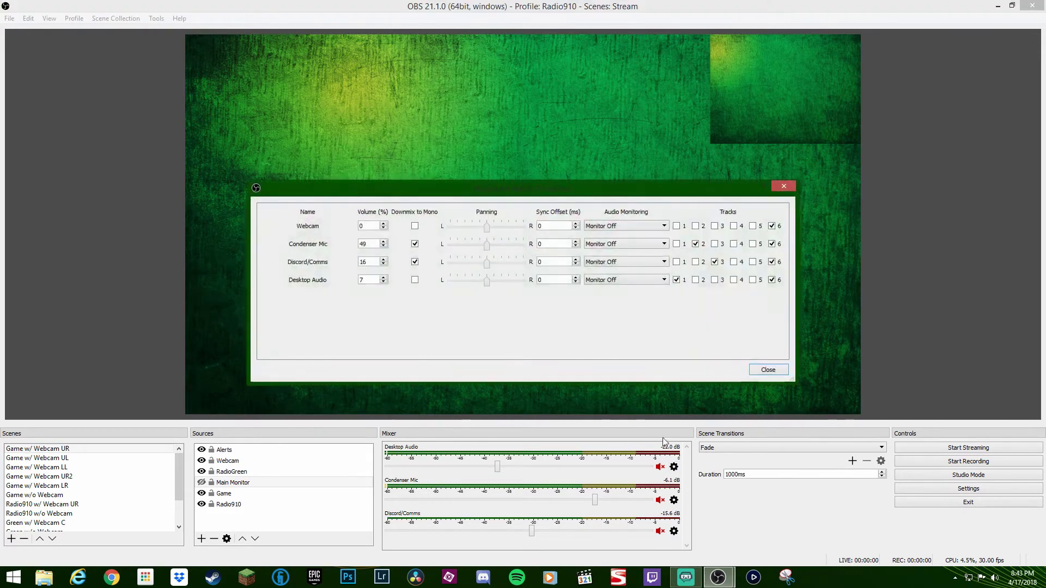
pyautogui.moveTo(652, 193); pyautogui.dragTo(597, 66)
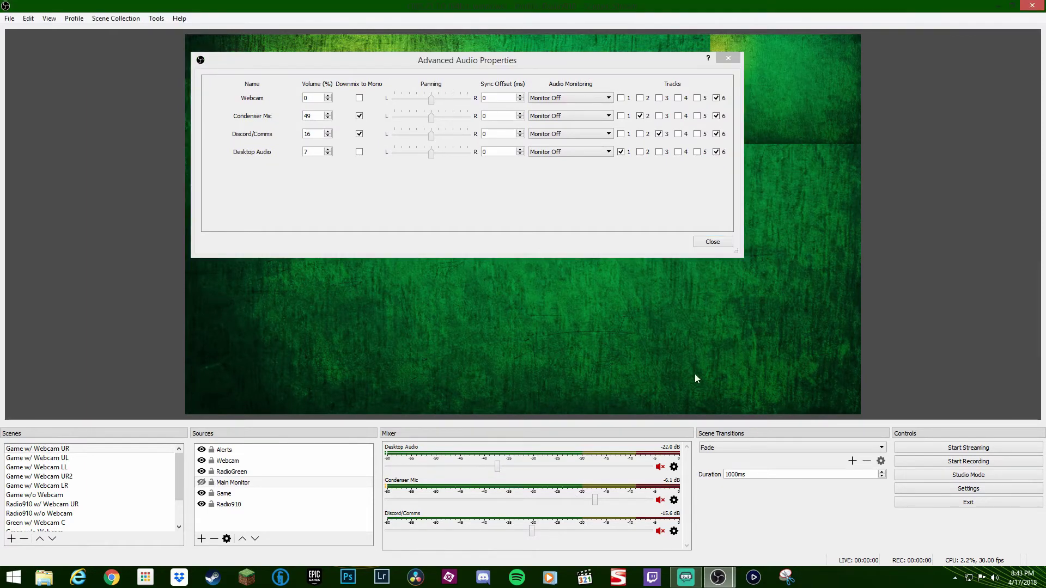
pyautogui.click(727, 58)
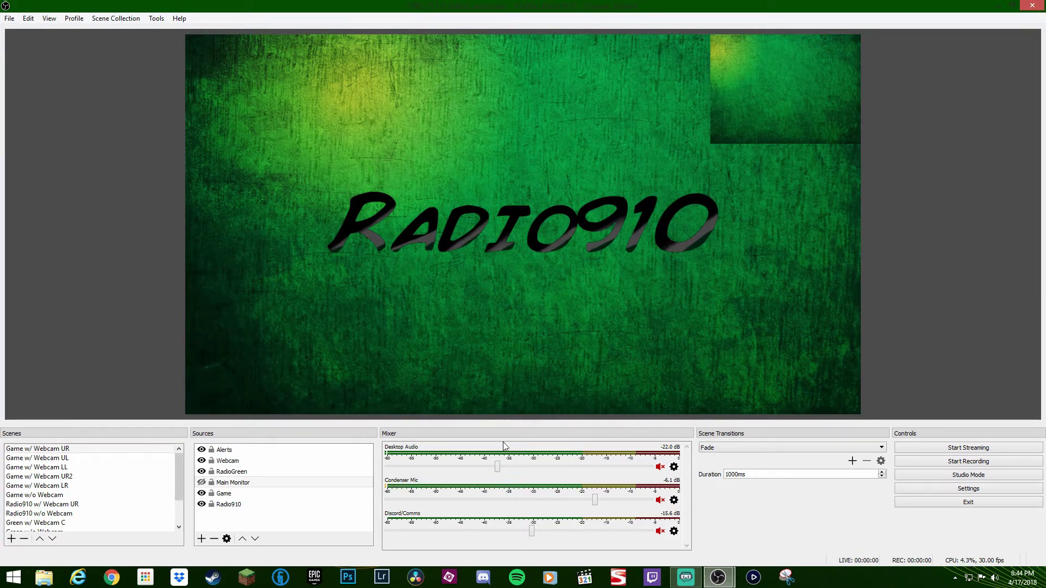
# Reopen the Advanced Audio Properties for Desktop Audio, review each source's volume, mono downmix and tracks, and close the dialog
pyautogui.click(674, 467)
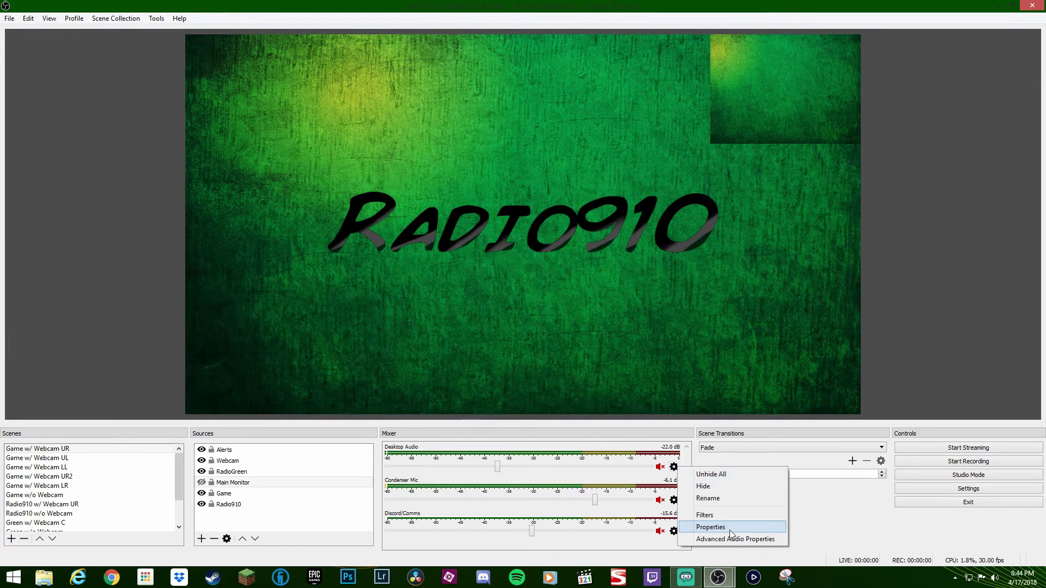
pyautogui.click(718, 538)
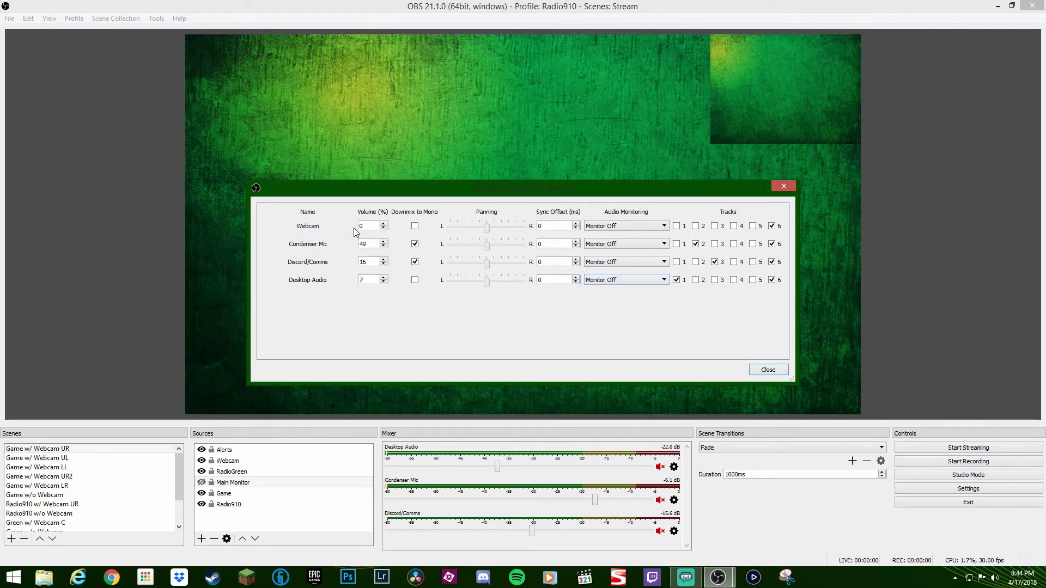
pyautogui.press('Escape')
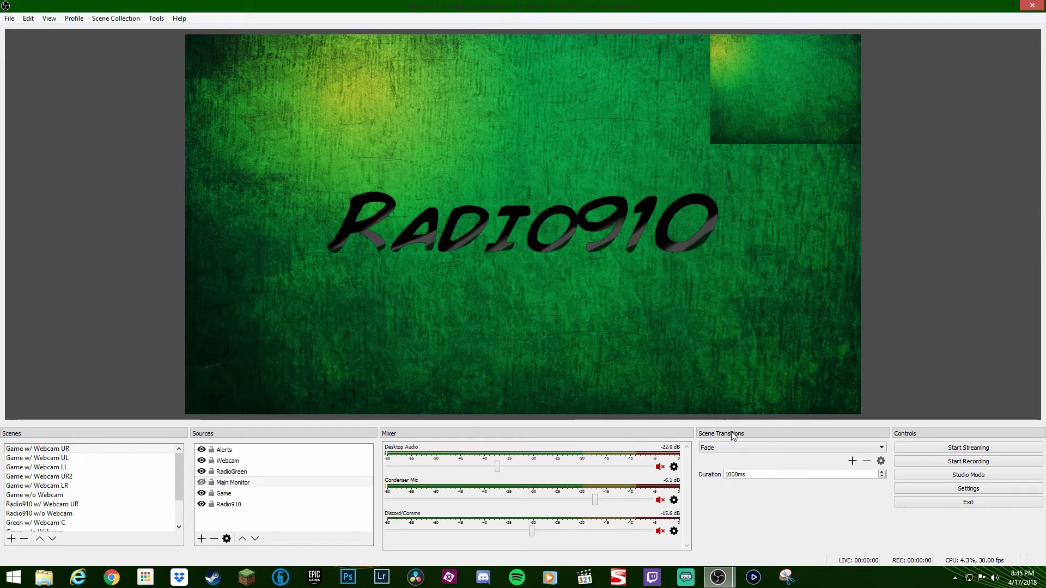
# Enable Studio Mode and load the Game w/ Webcam UR2 scene into the preview
pyautogui.click(923, 475)
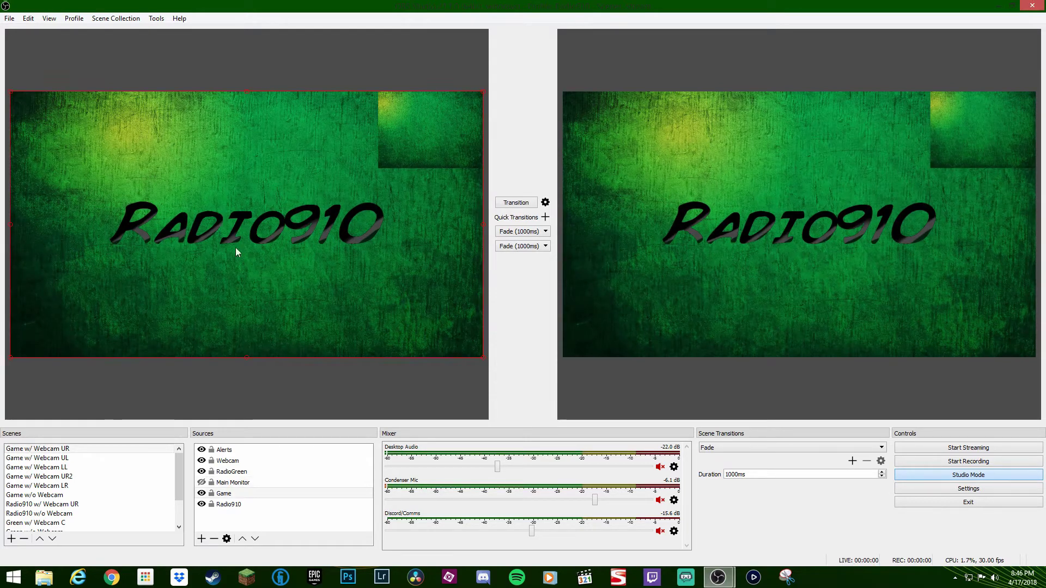
pyautogui.click(229, 482)
pyautogui.click(98, 477)
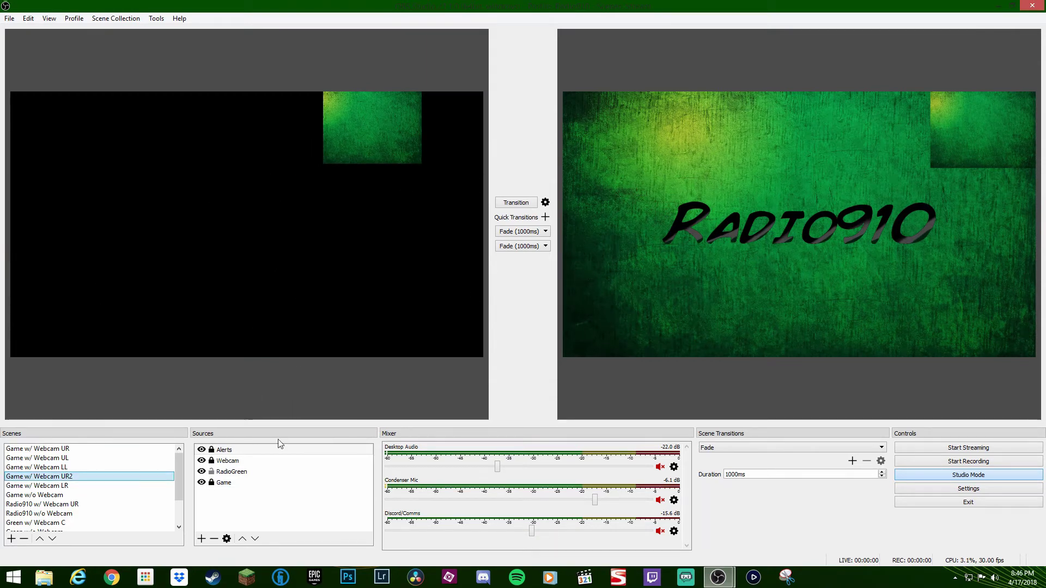
# Unlock the Webcam source, shift the RadioGreen image slightly left in the preview, and transition the scene to the output
pyautogui.click(229, 460)
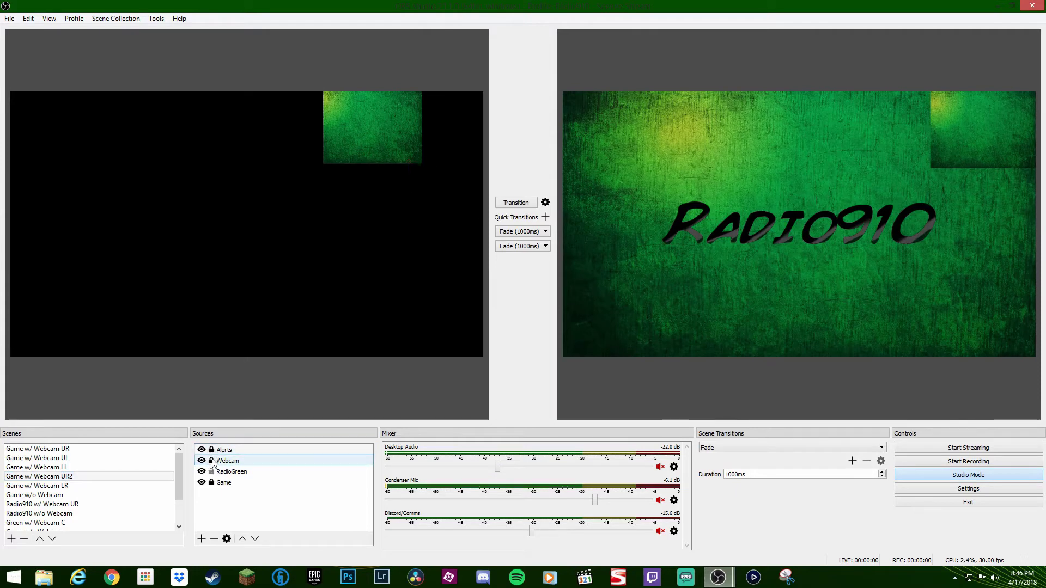
pyautogui.click(364, 136)
pyautogui.moveTo(363, 136); pyautogui.dragTo(343, 132)
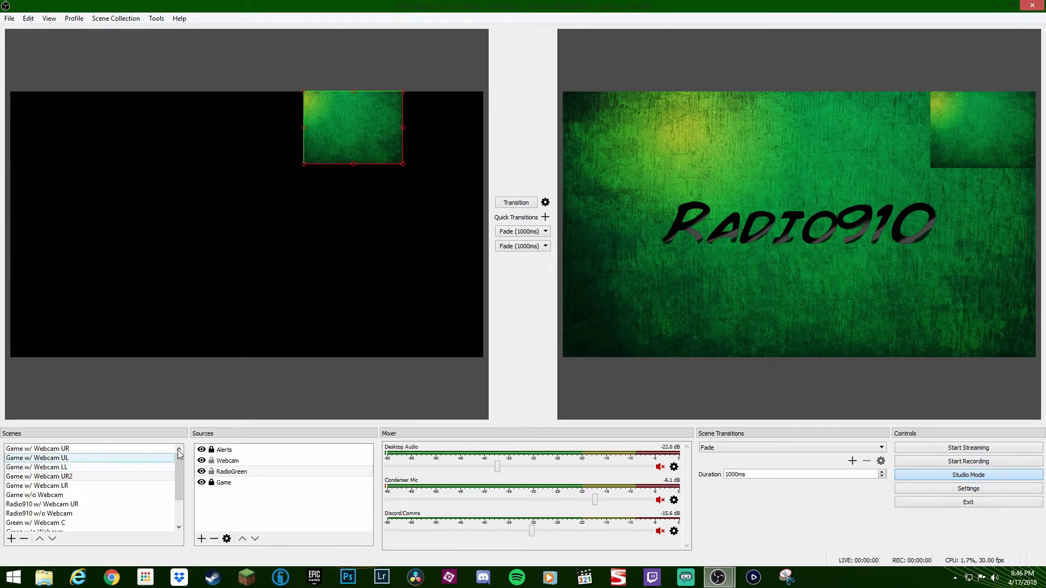
pyautogui.click(526, 205)
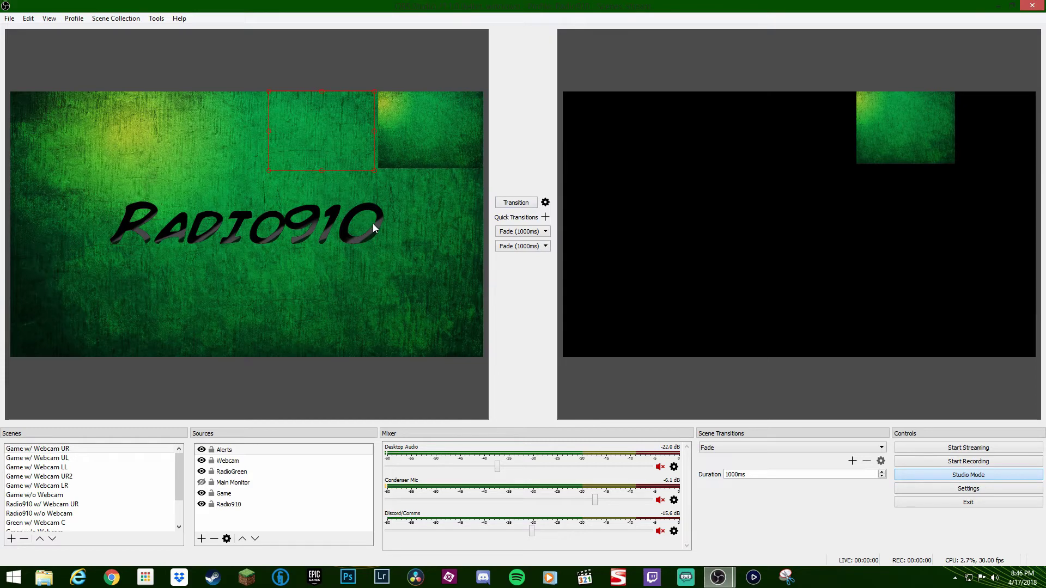
# Review the transition options for duplicating and swapping scenes, leave them as they are, and turn off Studio Mode
pyautogui.click(545, 202)
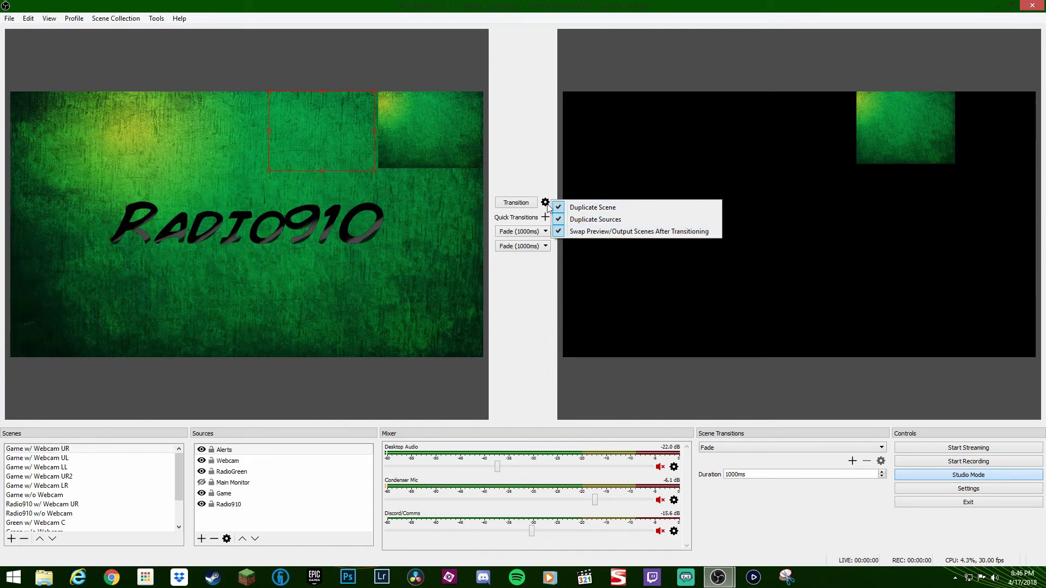
pyautogui.click(547, 187)
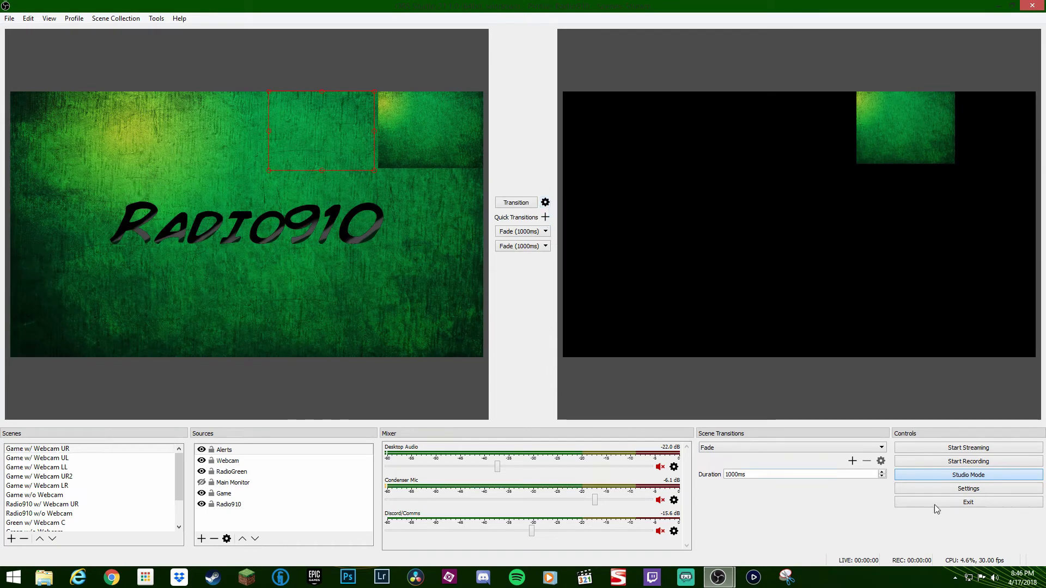
pyautogui.click(970, 475)
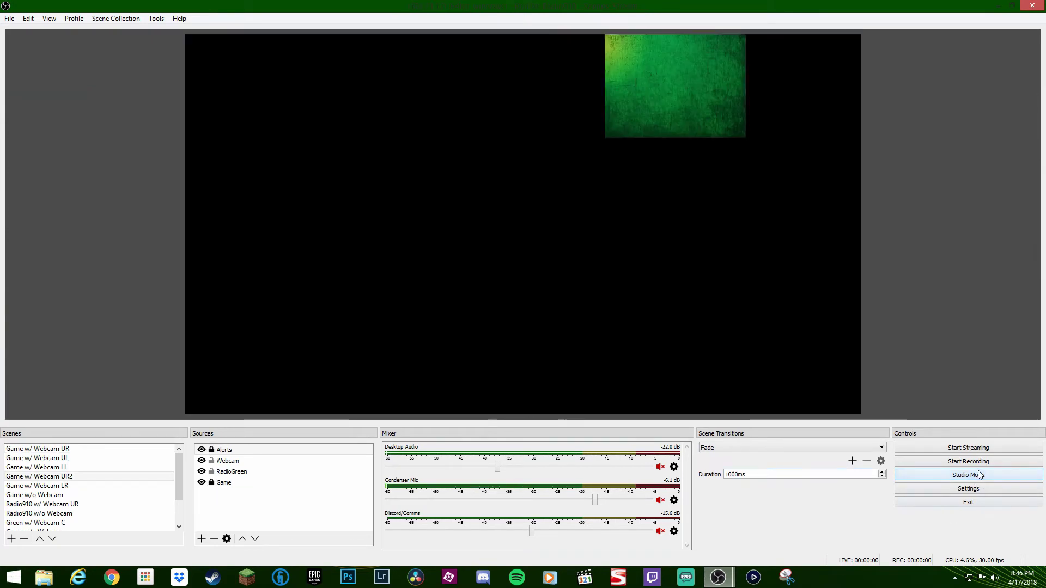
# Switch to the Game w/ Webcam UR scene and lock all of its sources, from Alerts down to Radio910
pyautogui.click(125, 451)
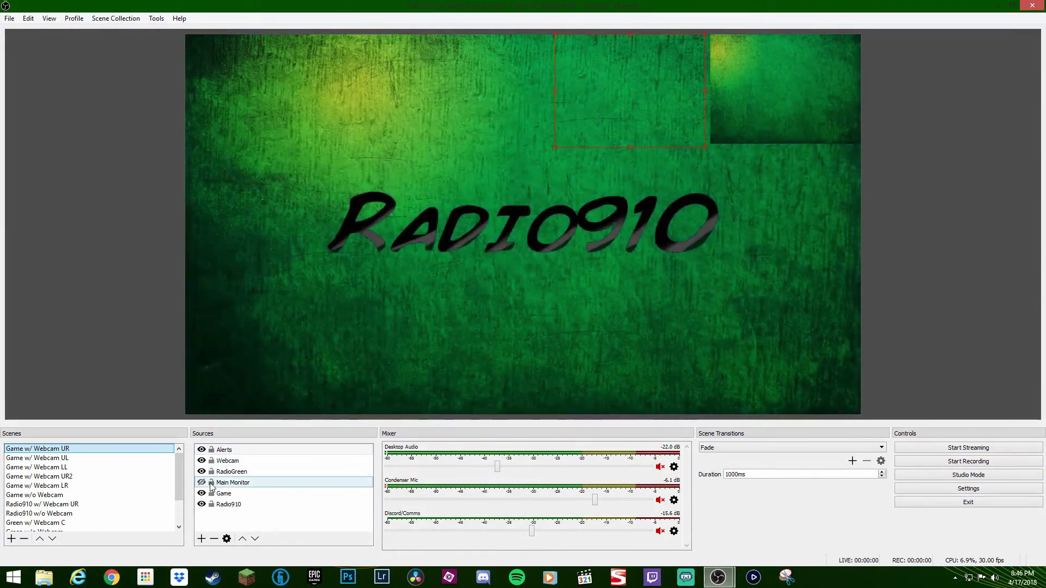
pyautogui.click(213, 504)
pyautogui.click(212, 493)
pyautogui.click(212, 482)
pyautogui.click(212, 471)
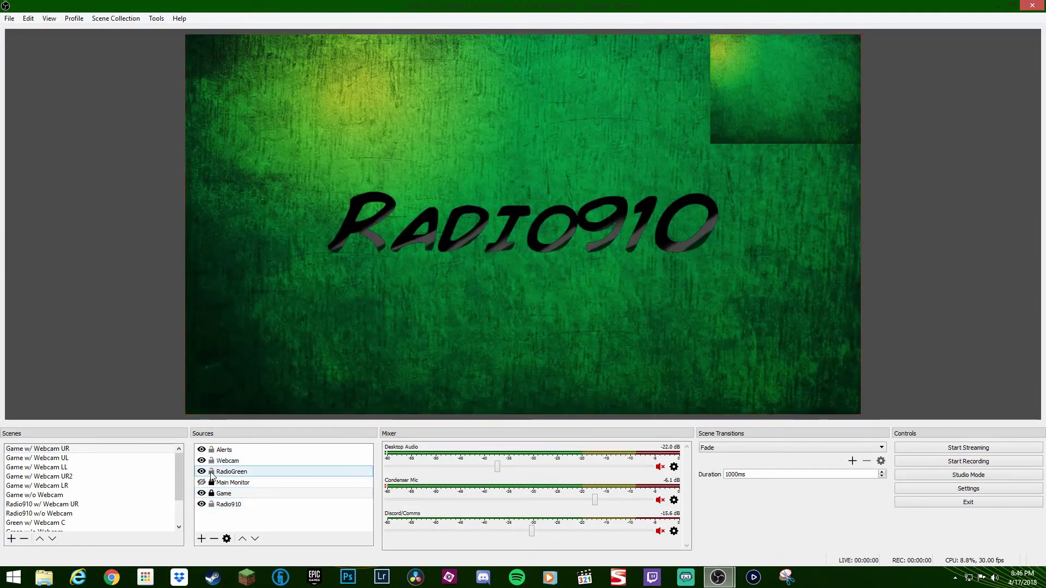
pyautogui.click(211, 472)
pyautogui.click(211, 460)
pyautogui.click(212, 450)
pyautogui.click(213, 506)
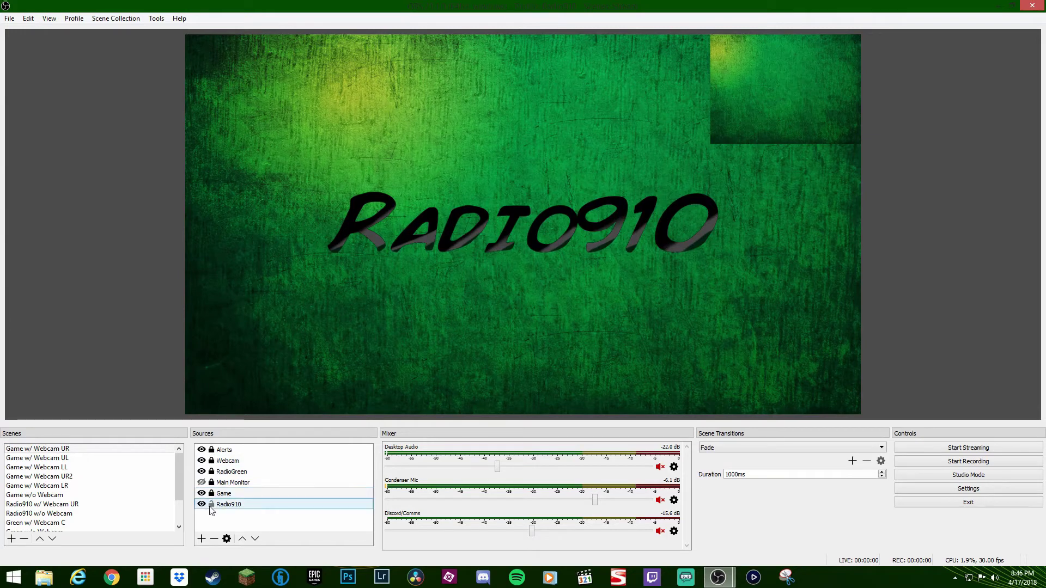
pyautogui.click(211, 504)
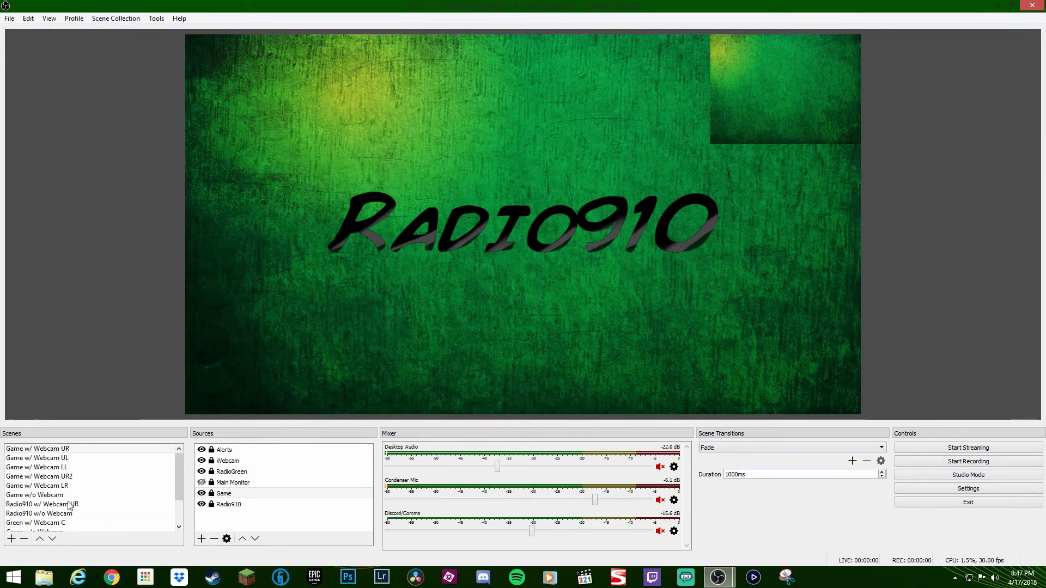
# Create a new scene named How To
pyautogui.click(11, 540)
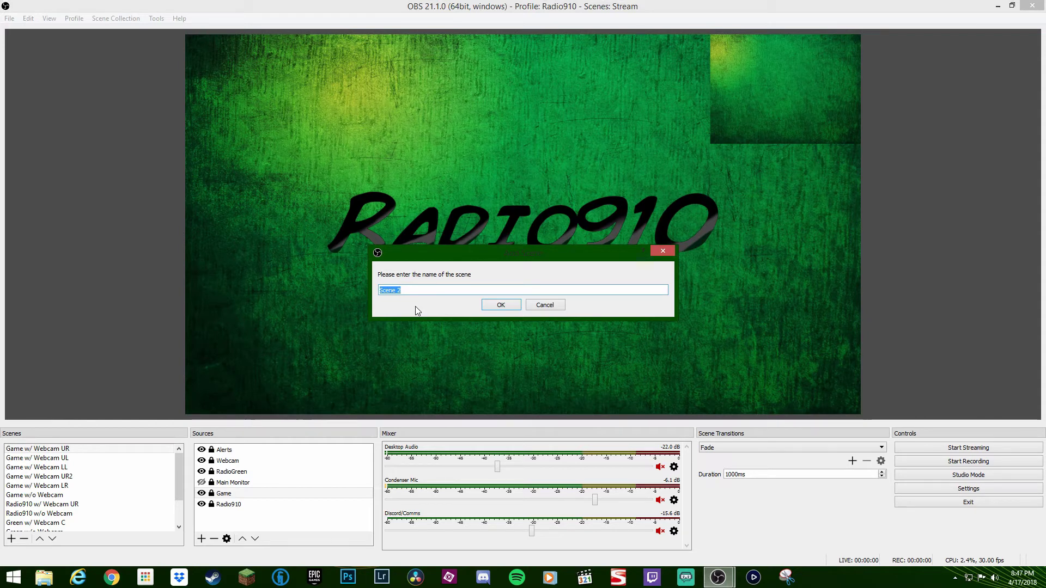
pyautogui.write('How tO')
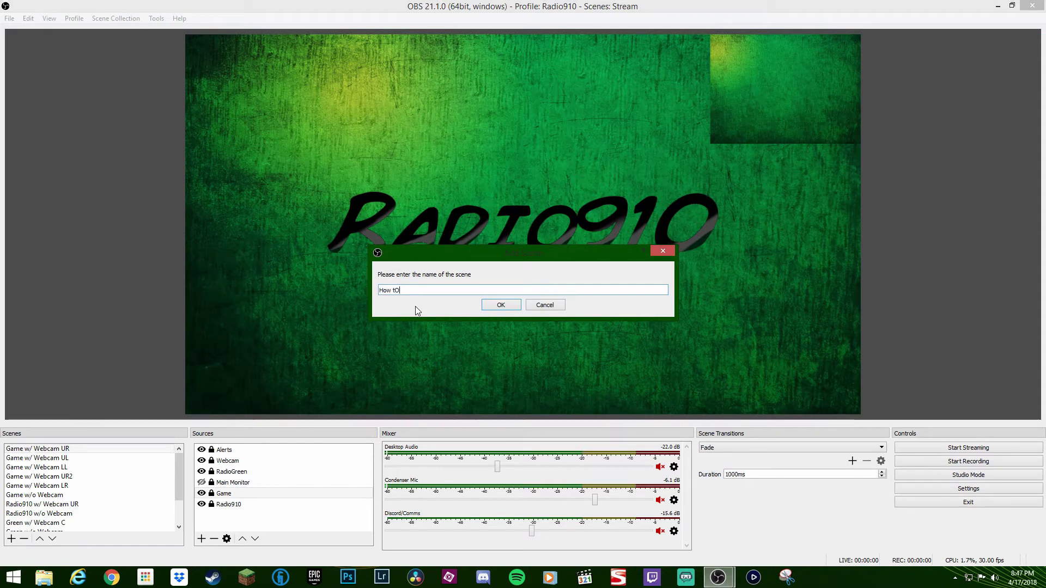
pyautogui.press('BackSpace')
pyautogui.press('BackSpace')
pyautogui.write('To')
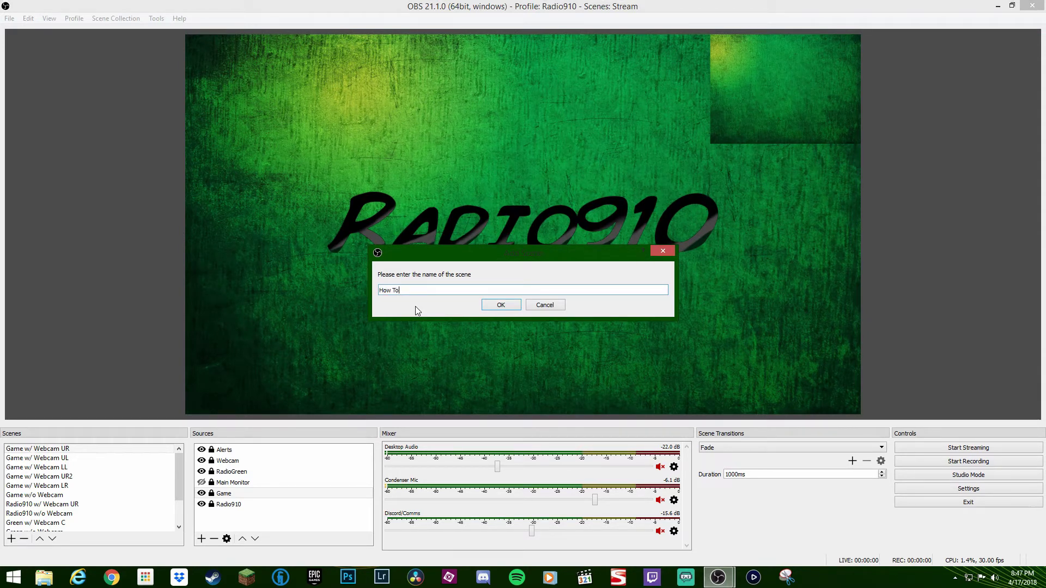
pyautogui.click(500, 305)
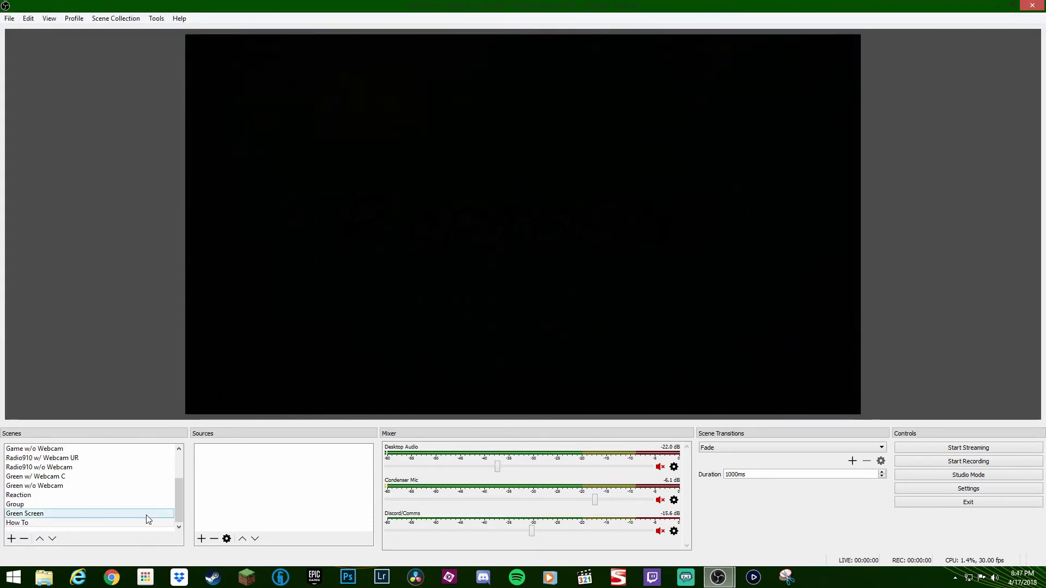
# Move the How To scene to the top of the scene list
pyautogui.rightClick(159, 517)
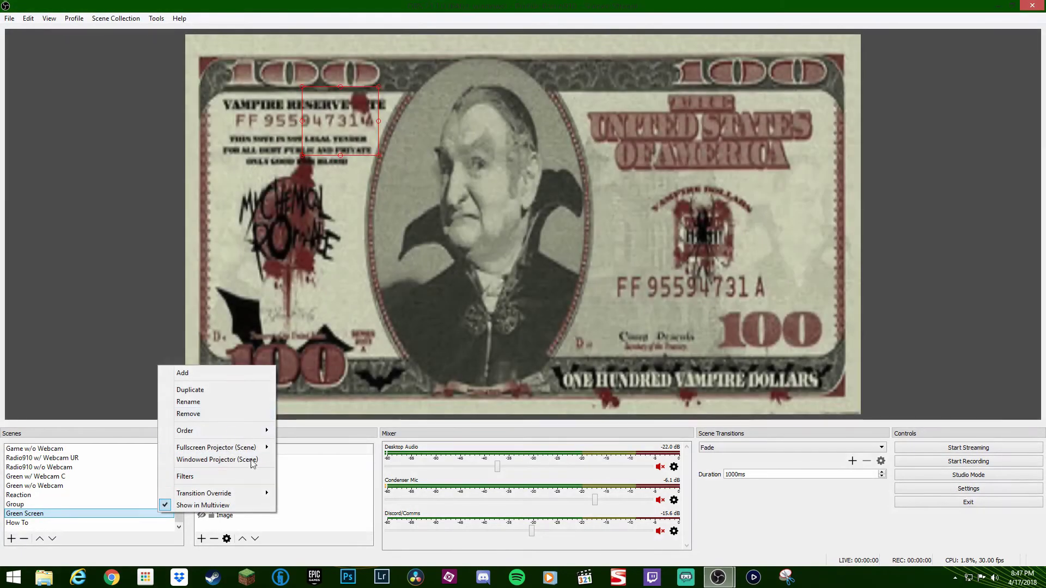
pyautogui.click(276, 497)
pyautogui.rightClick(112, 523)
pyautogui.moveTo(163, 443)
pyautogui.click(252, 467)
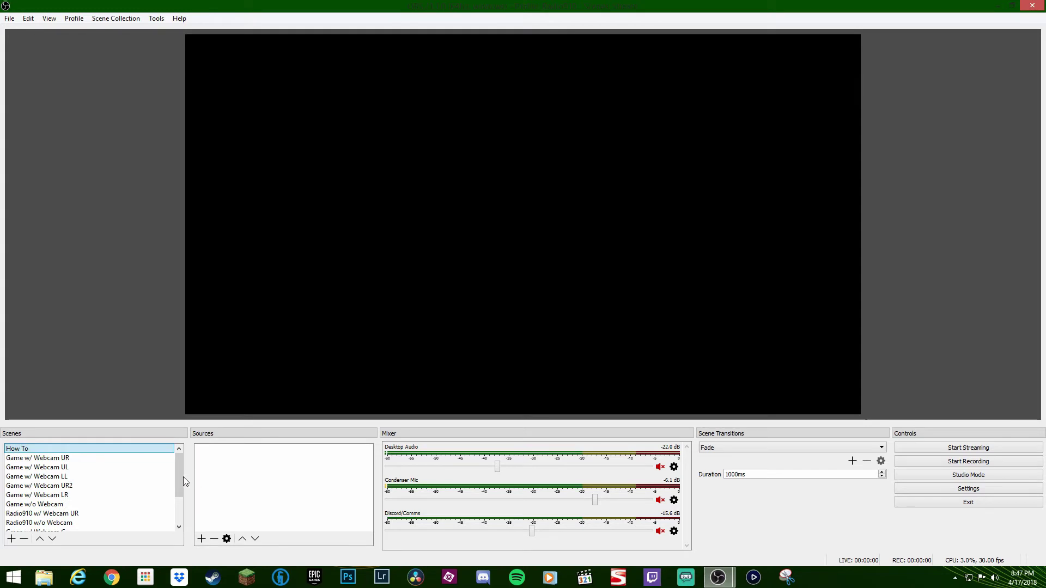
pyautogui.click(222, 462)
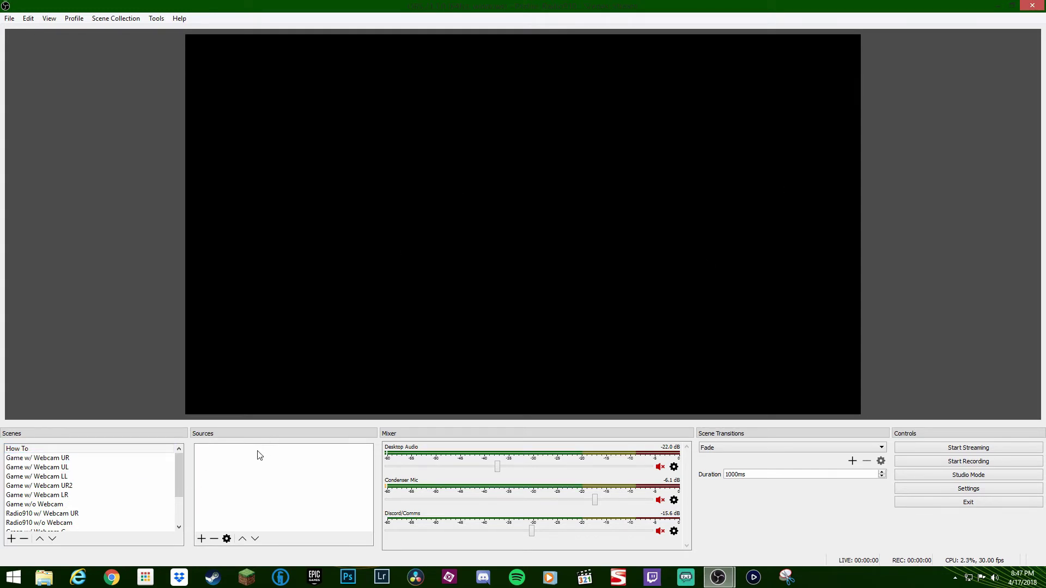
# Add the existing RadioGreen image as a visible source in the How To scene
pyautogui.rightClick(252, 477)
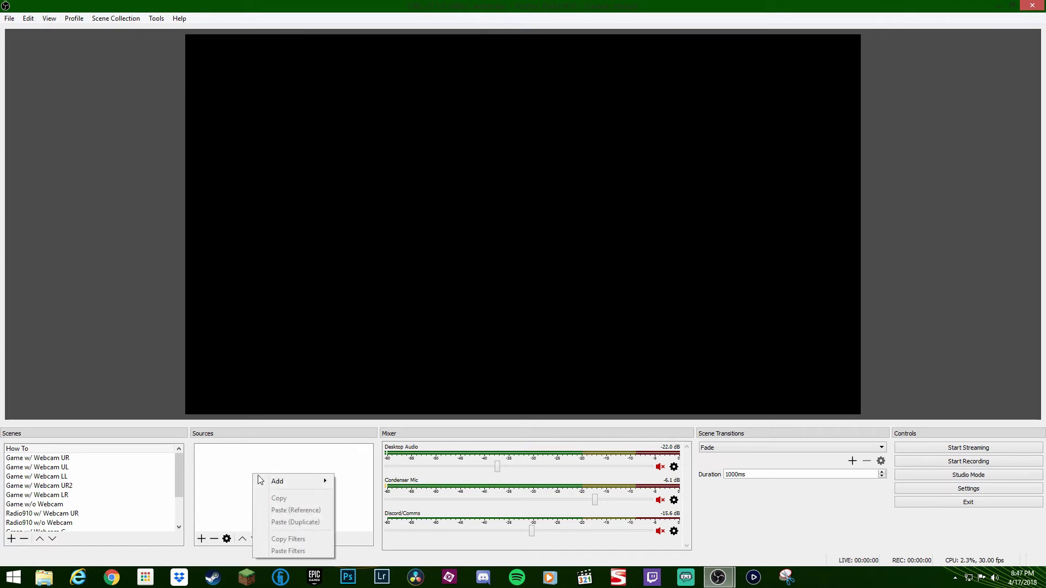
pyautogui.moveTo(304, 485)
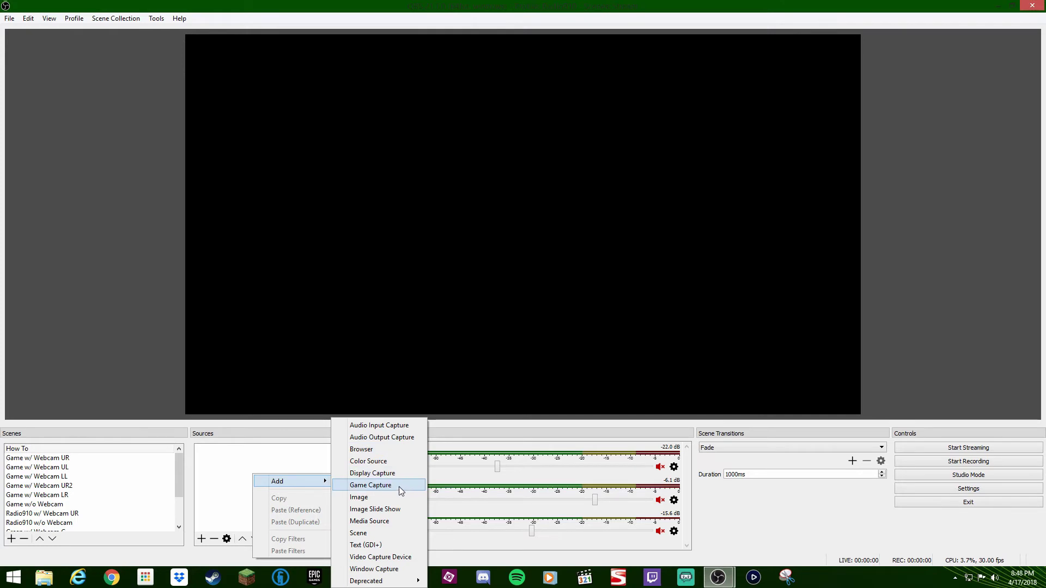
pyautogui.click(366, 500)
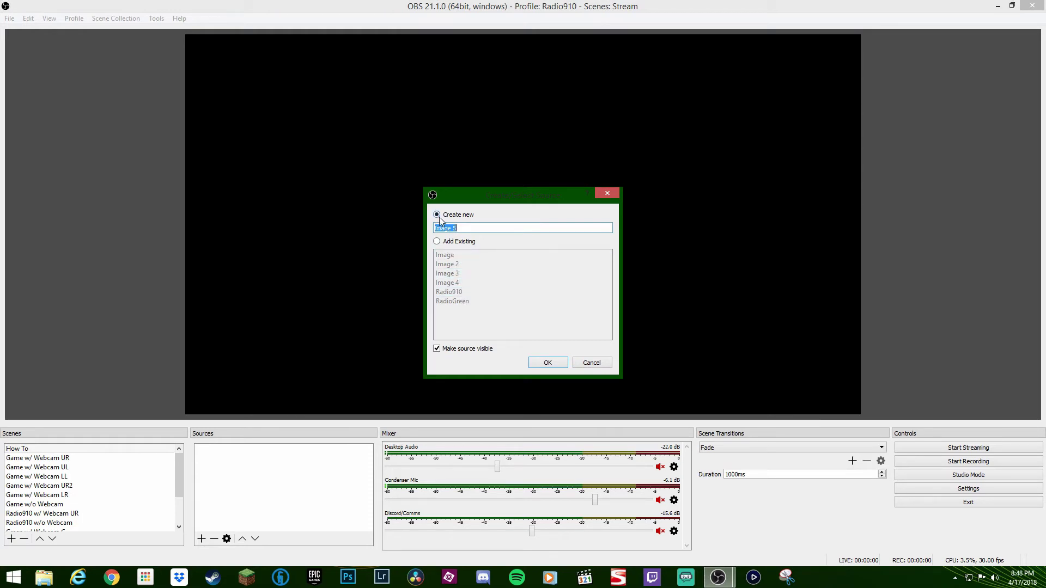
pyautogui.click(436, 242)
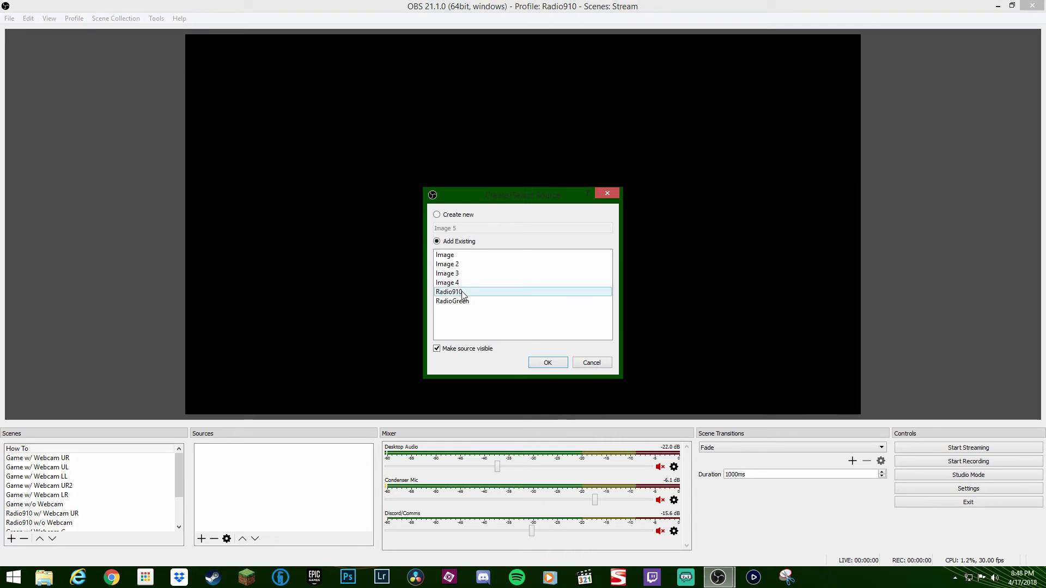
pyautogui.click(473, 301)
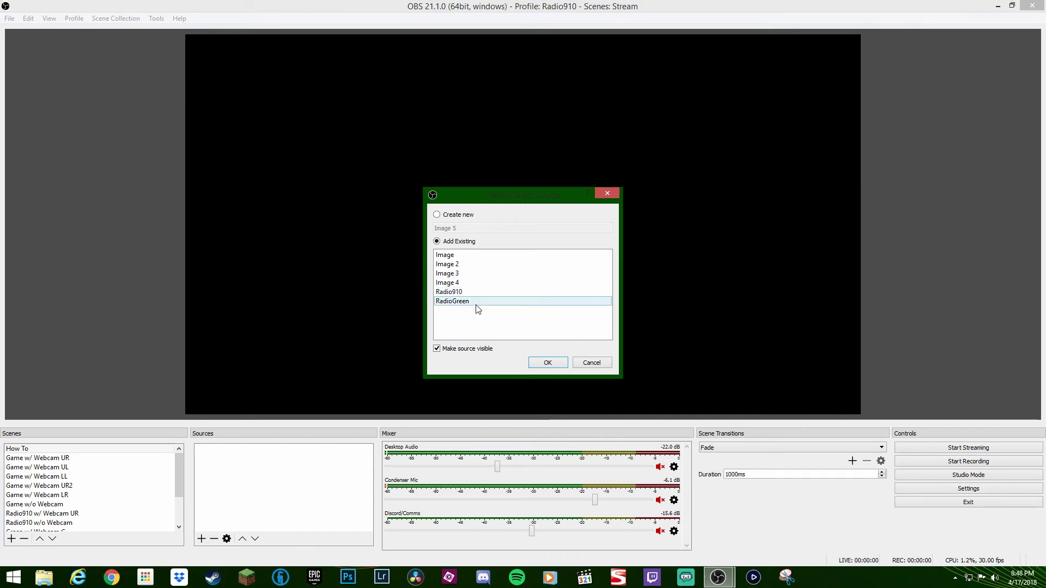
pyautogui.click(545, 362)
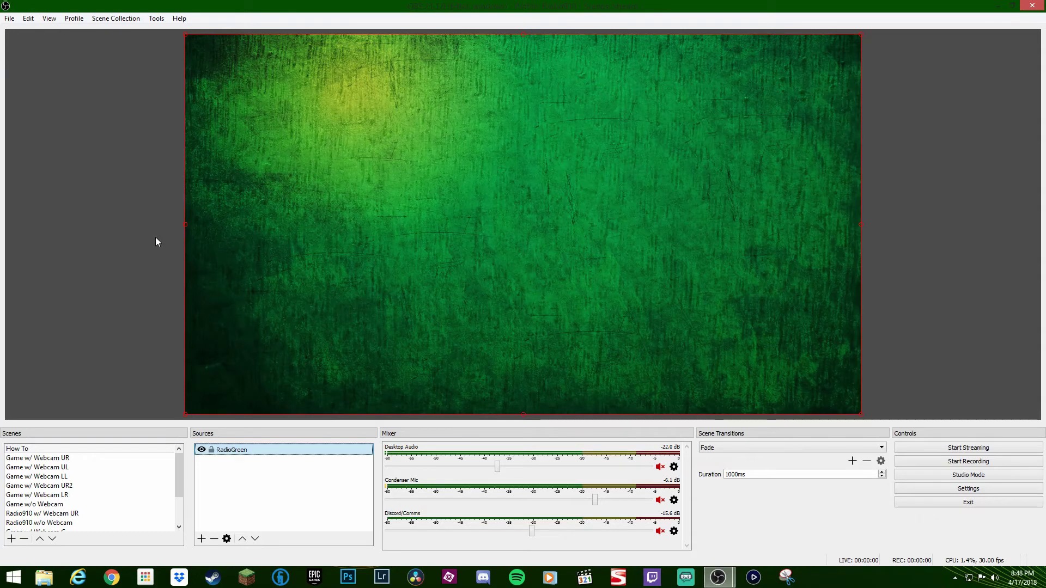
# Lock and unlock RadioGreen, shrink it proportionally from its lower-left corner, and move it up inside the canvas
pyautogui.click(213, 450)
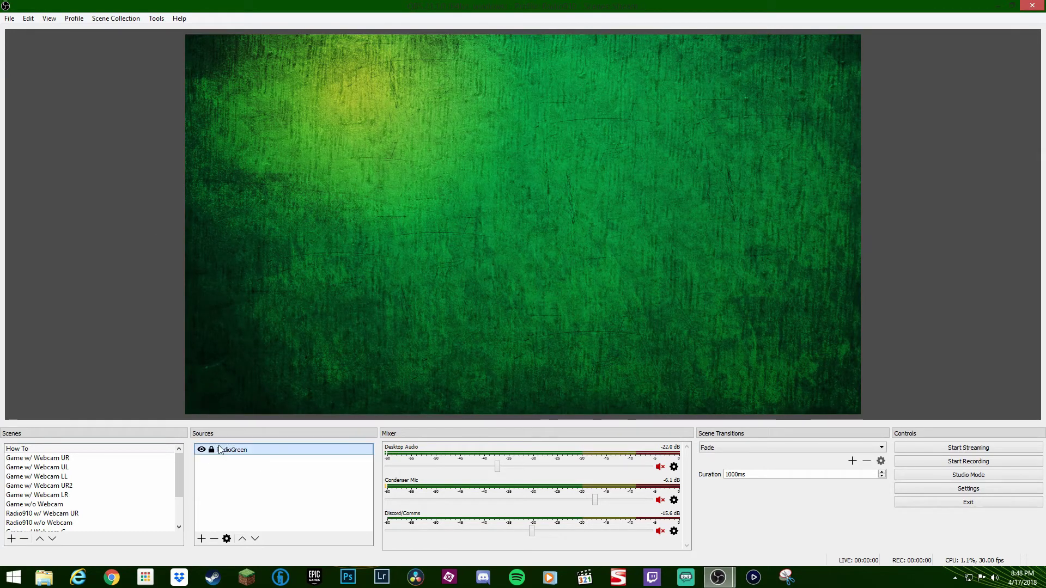
pyautogui.click(212, 449)
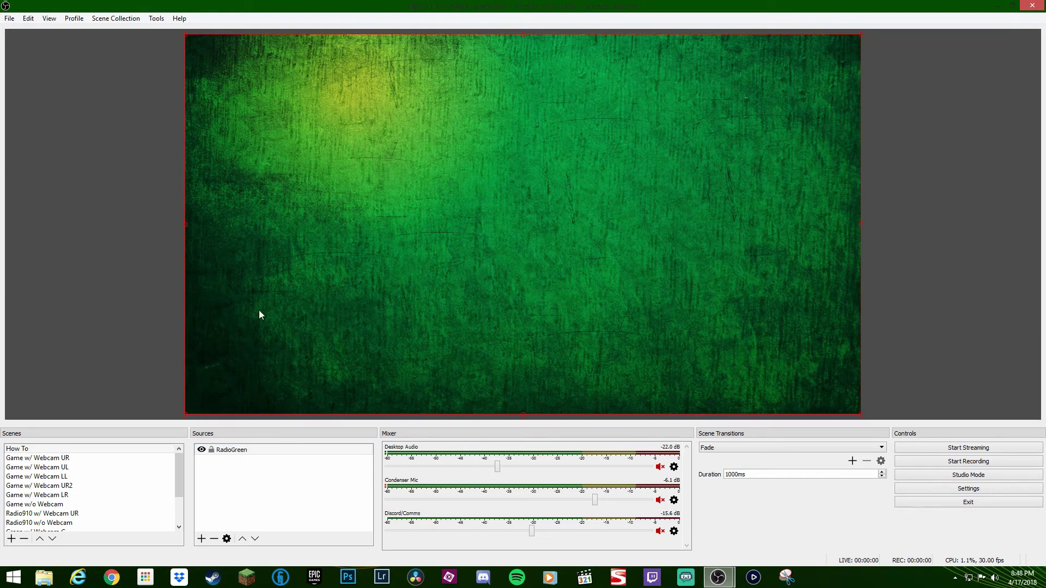
pyautogui.moveTo(185, 417); pyautogui.dragTo(259, 374)
pyautogui.moveTo(474, 359); pyautogui.dragTo(451, 240)
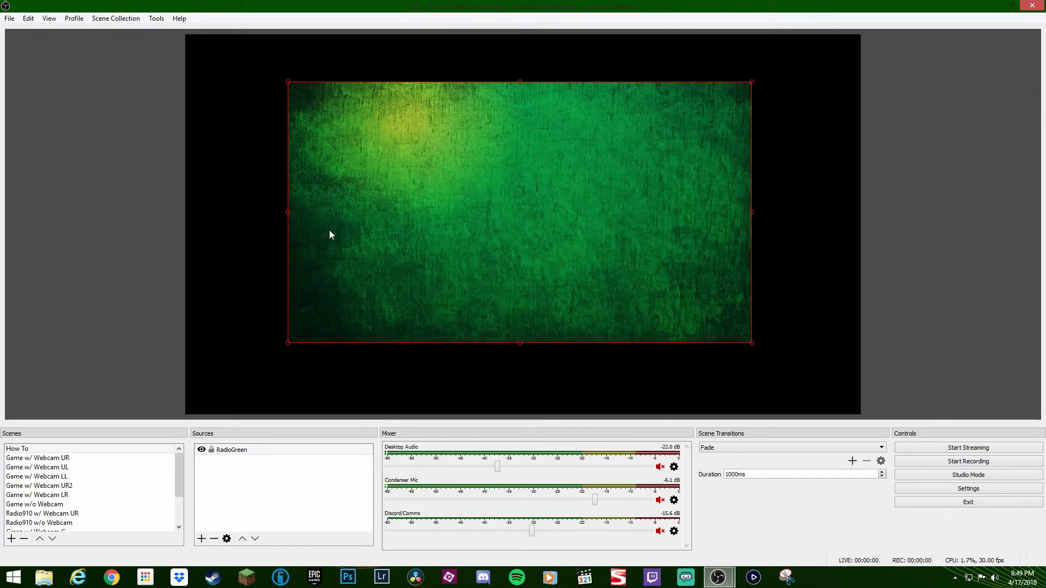
# Squeeze RadioGreen inward from its left edge, reposition it, and resize it from its corners until it fills the canvas again
pyautogui.moveTo(289, 218); pyautogui.dragTo(325, 207)
pyautogui.moveTo(523, 262); pyautogui.dragTo(435, 248)
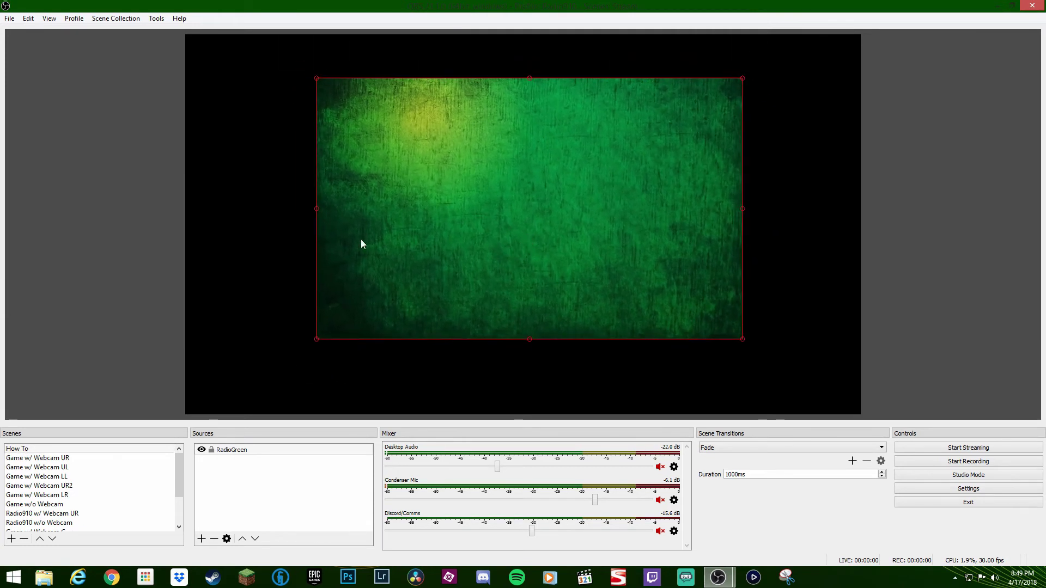
pyautogui.moveTo(317, 338); pyautogui.dragTo(397, 345)
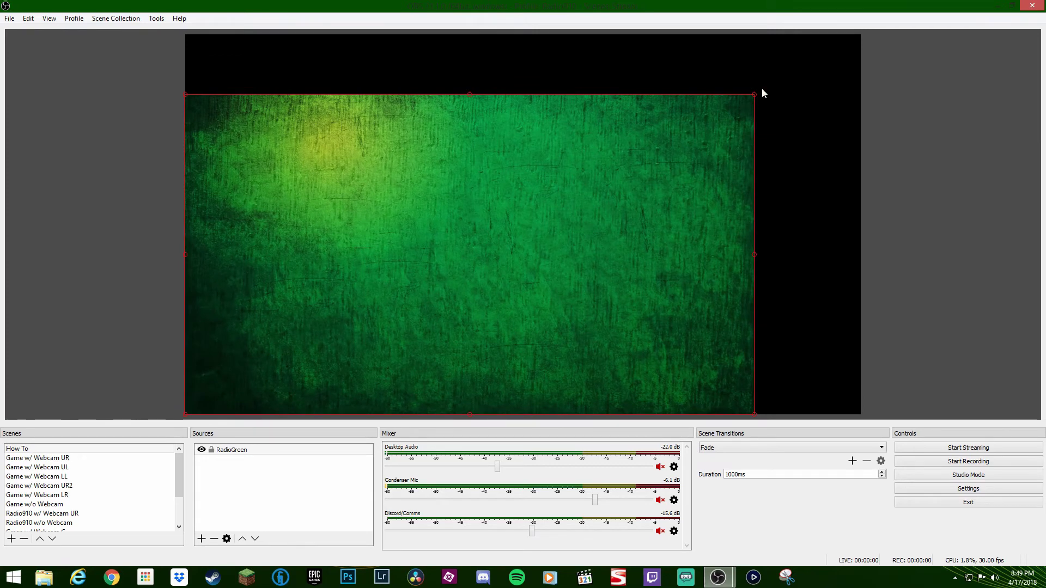
pyautogui.moveTo(757, 94); pyautogui.dragTo(857, 55)
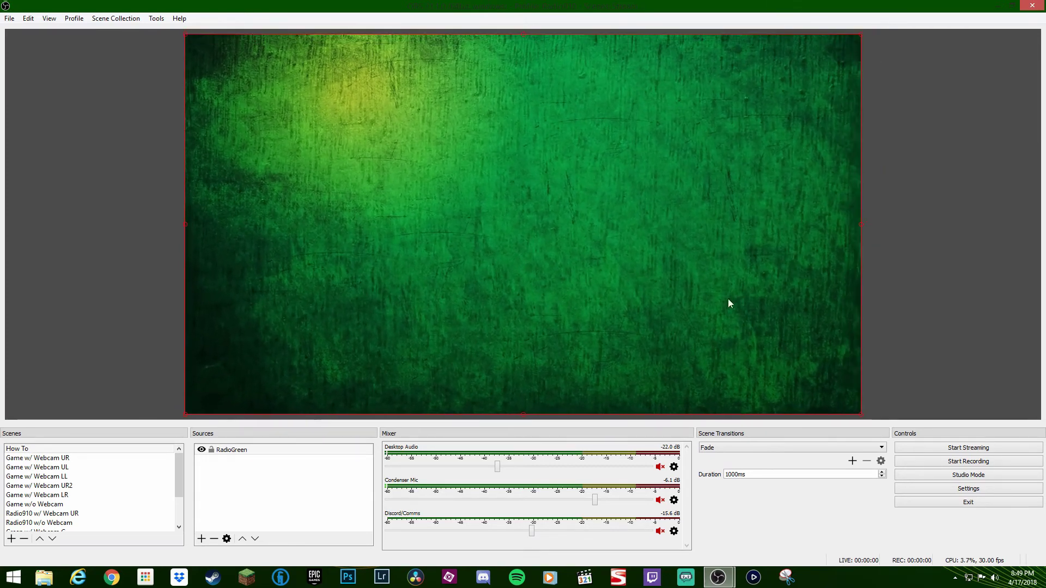
# Shrink RadioGreen proportionally from its upper-left corner and move it into the upper-right corner of the canvas
pyautogui.moveTo(184, 38); pyautogui.dragTo(457, 236)
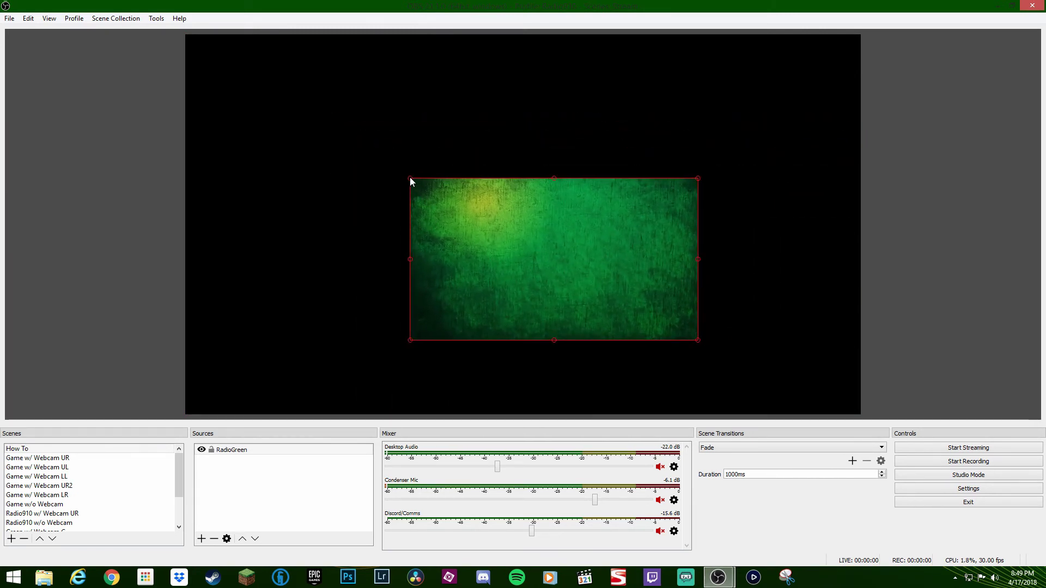
pyautogui.moveTo(409, 178); pyautogui.dragTo(510, 232)
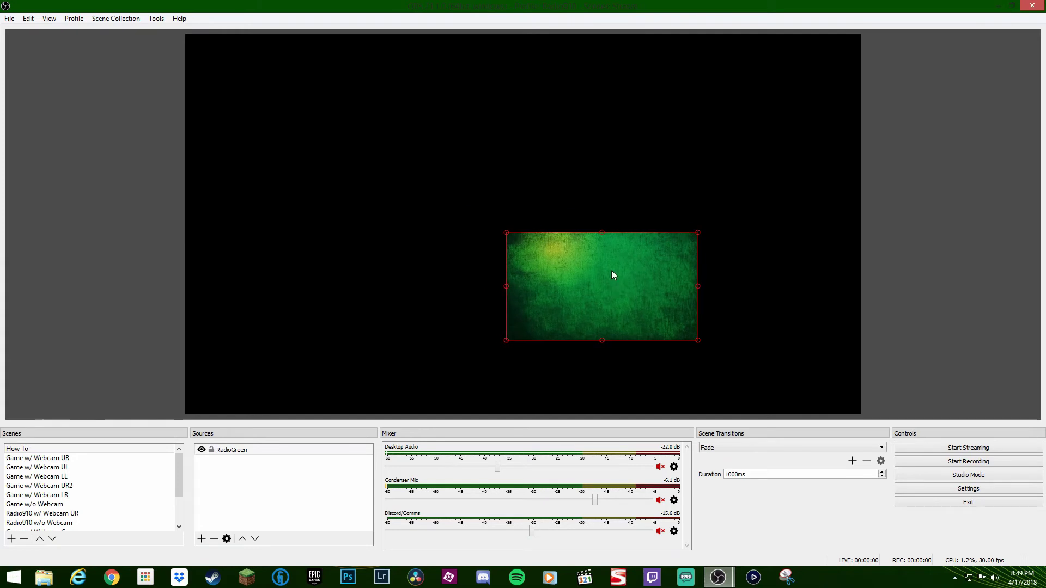
pyautogui.moveTo(611, 273); pyautogui.dragTo(773, 98)
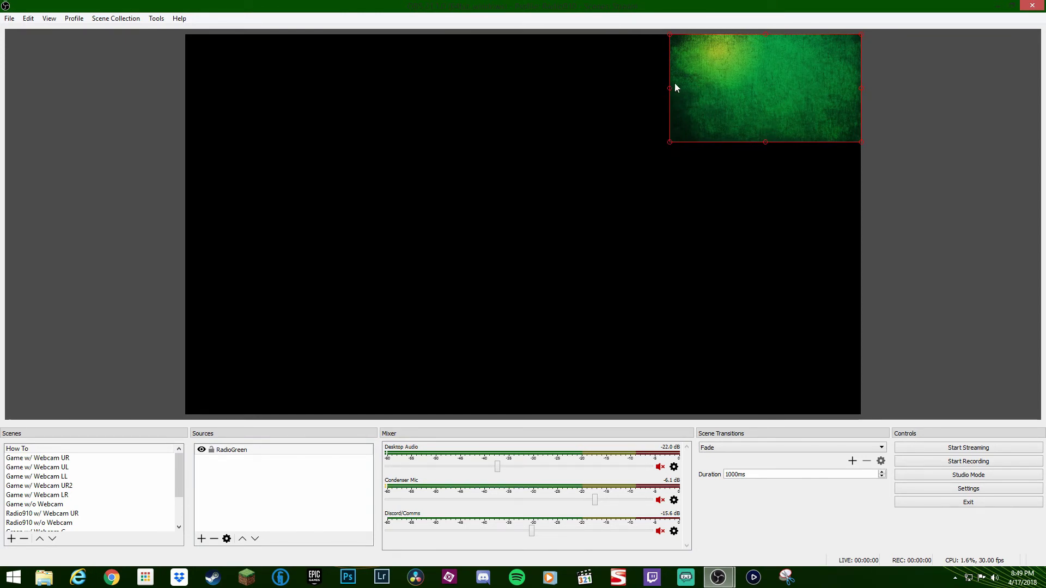
# Crop RadioGreen inward from its left edge to make it narrower
pyautogui.moveTo(671, 86); pyautogui.dragTo(702, 109)
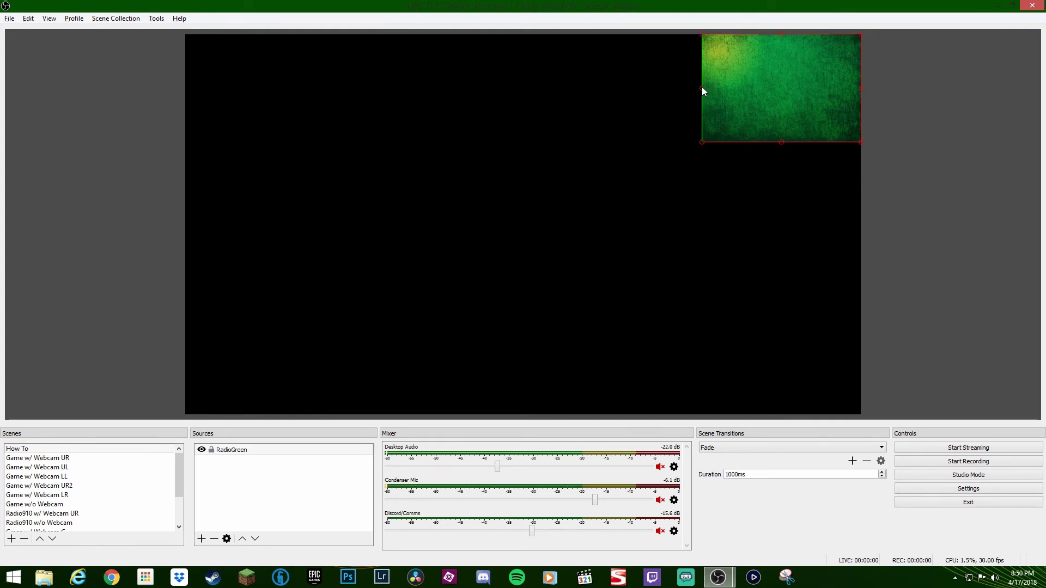
pyautogui.moveTo(703, 90); pyautogui.dragTo(708, 88)
pyautogui.click(763, 163)
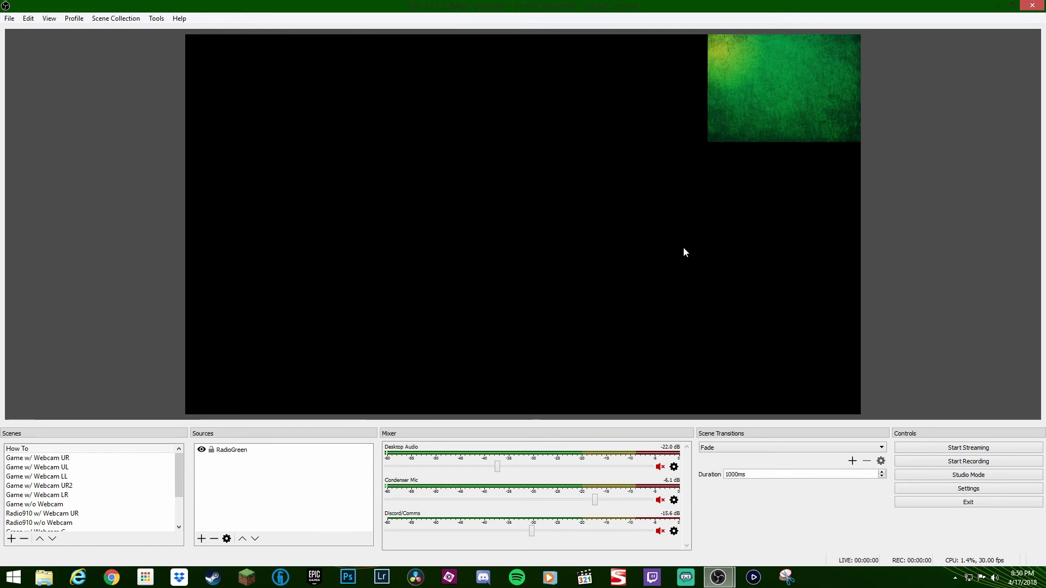
pyautogui.click(723, 122)
# Add a new visible image source named Random How To to the How To scene
pyautogui.click(219, 467)
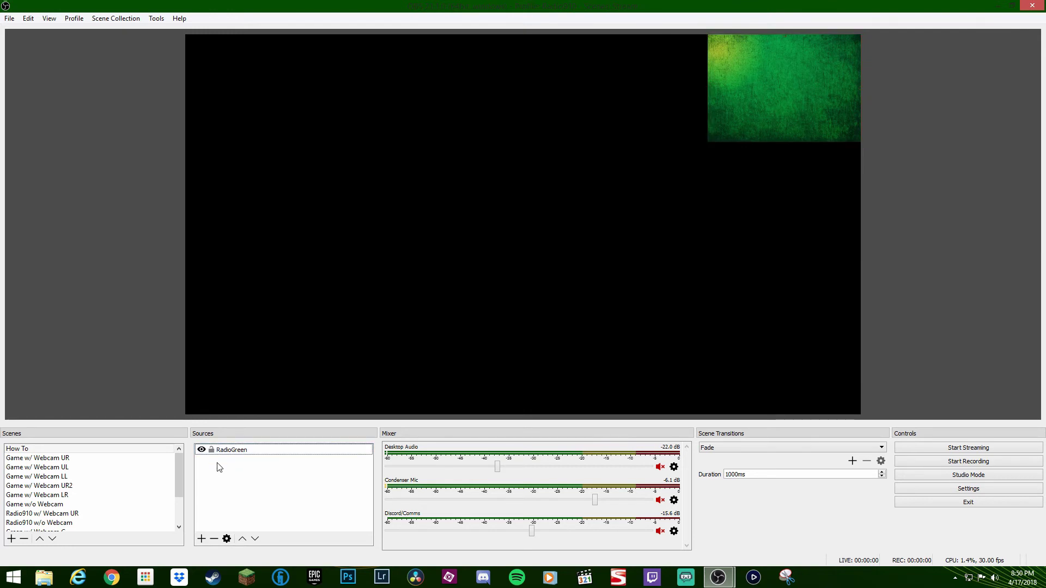
pyautogui.rightClick(219, 468)
pyautogui.moveTo(239, 471)
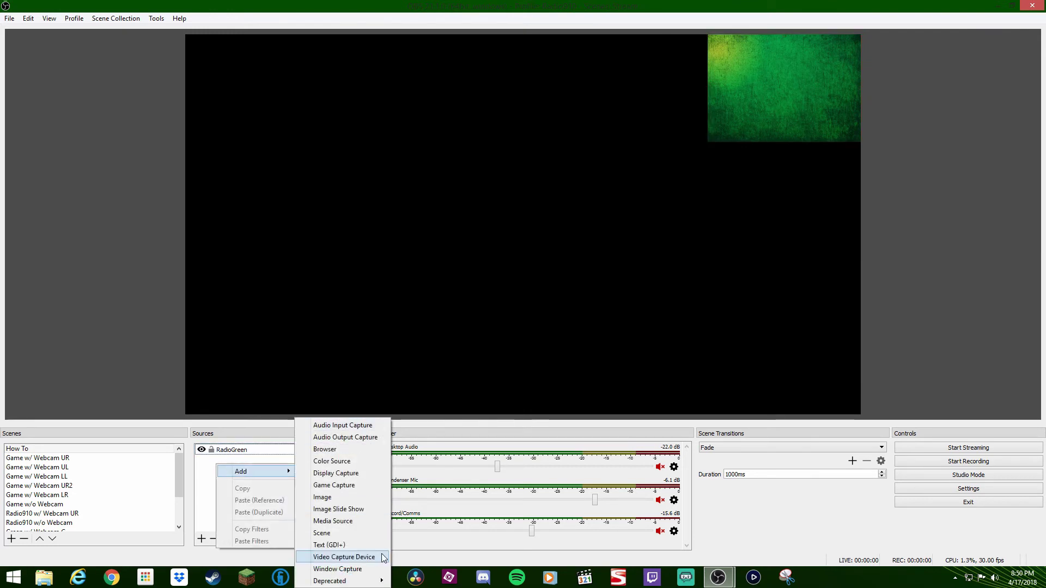
pyautogui.click(354, 497)
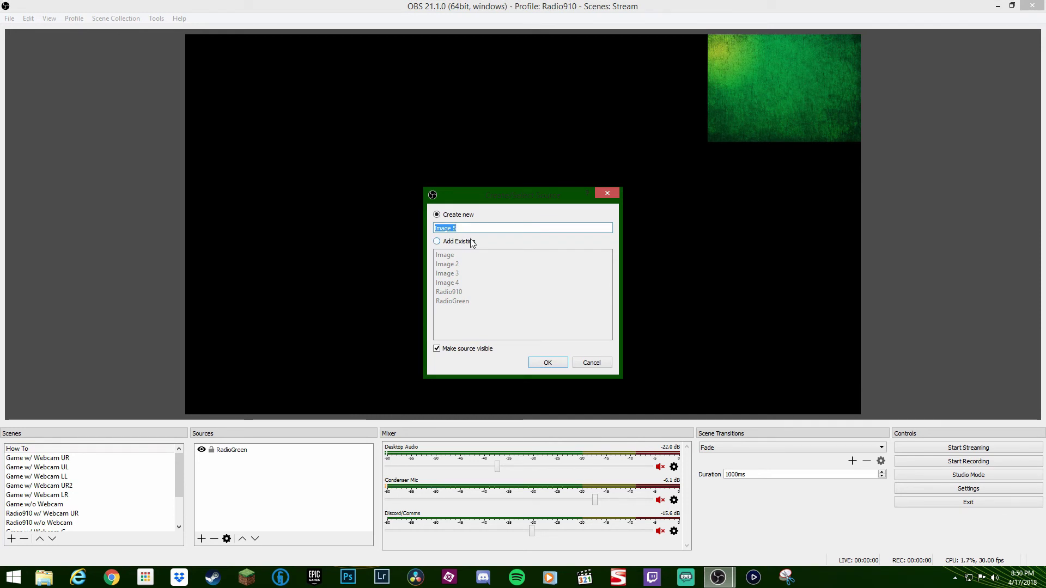
pyautogui.write('Random How To')
pyautogui.click(546, 362)
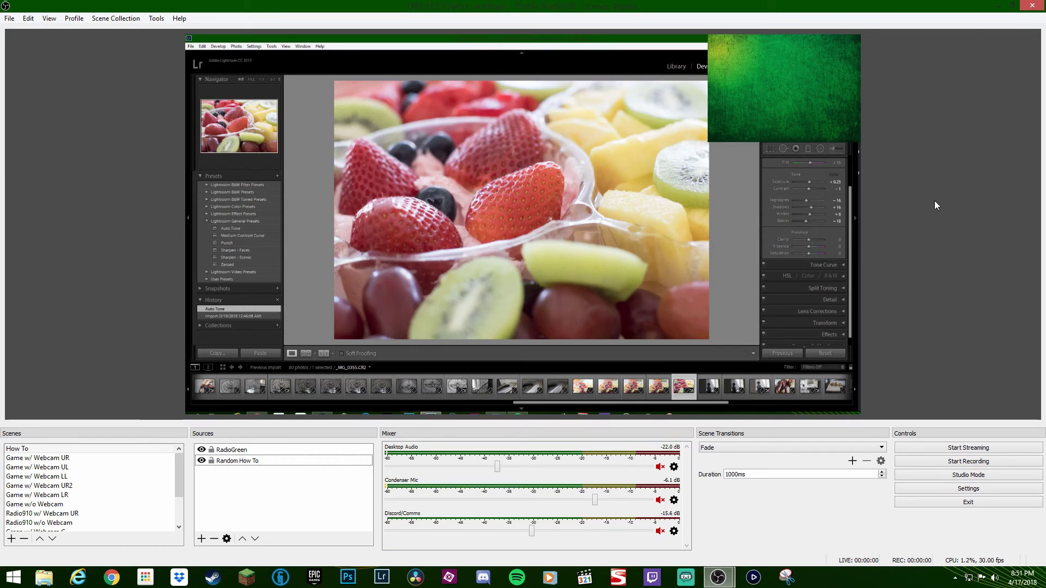
# Lock the RadioGreen and Random How To sources
pyautogui.click(833, 121)
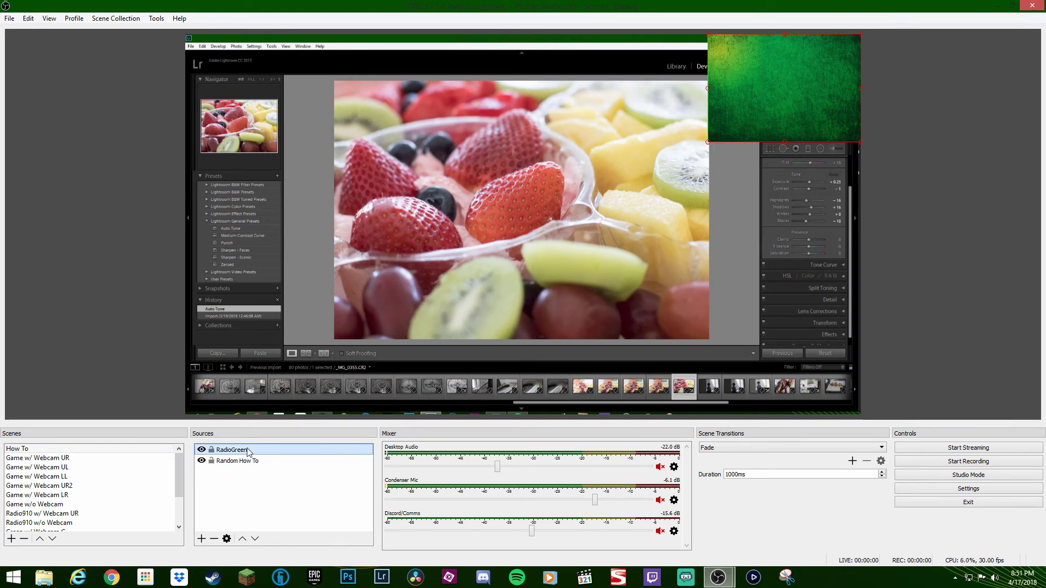
pyautogui.click(211, 460)
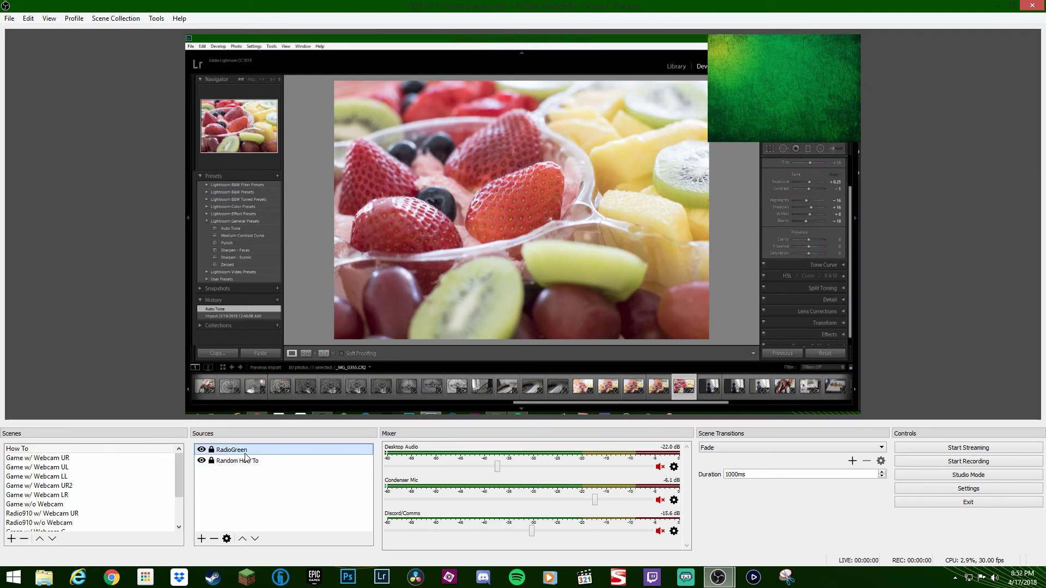
pyautogui.moveTo(240, 454)
pyautogui.mouseDown()
pyautogui.moveTo(232, 471)
pyautogui.moveTo(240, 449)
pyautogui.mouseUp()
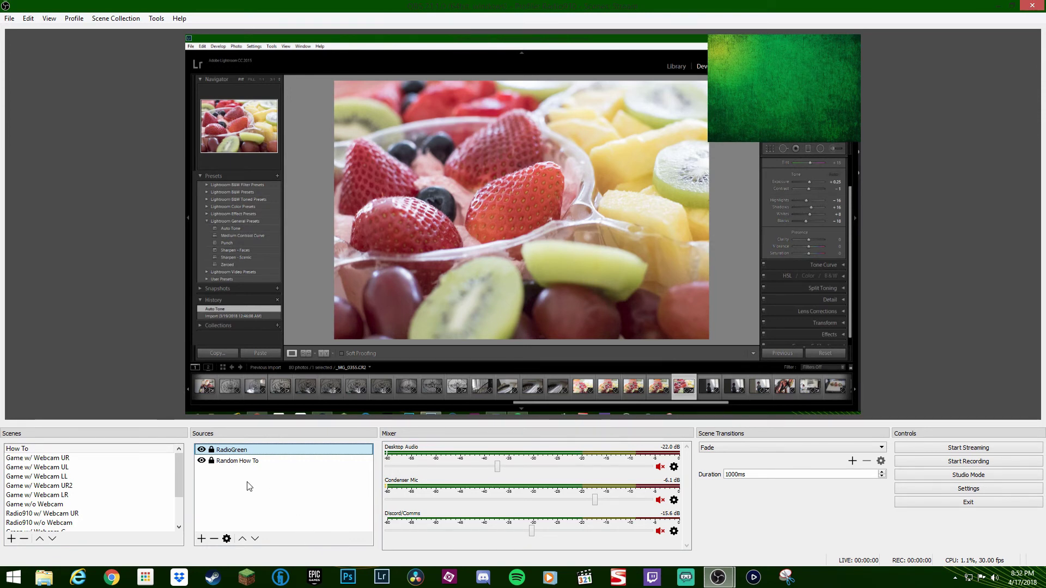
# Add the existing Webcam video capture device as a visible source and lock it
pyautogui.click(201, 539)
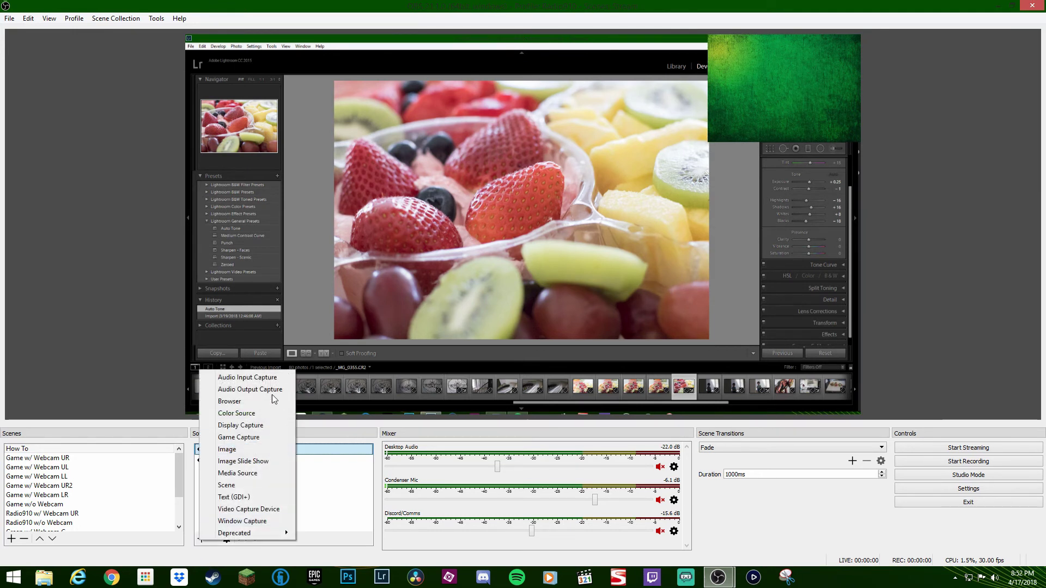
pyautogui.click(267, 510)
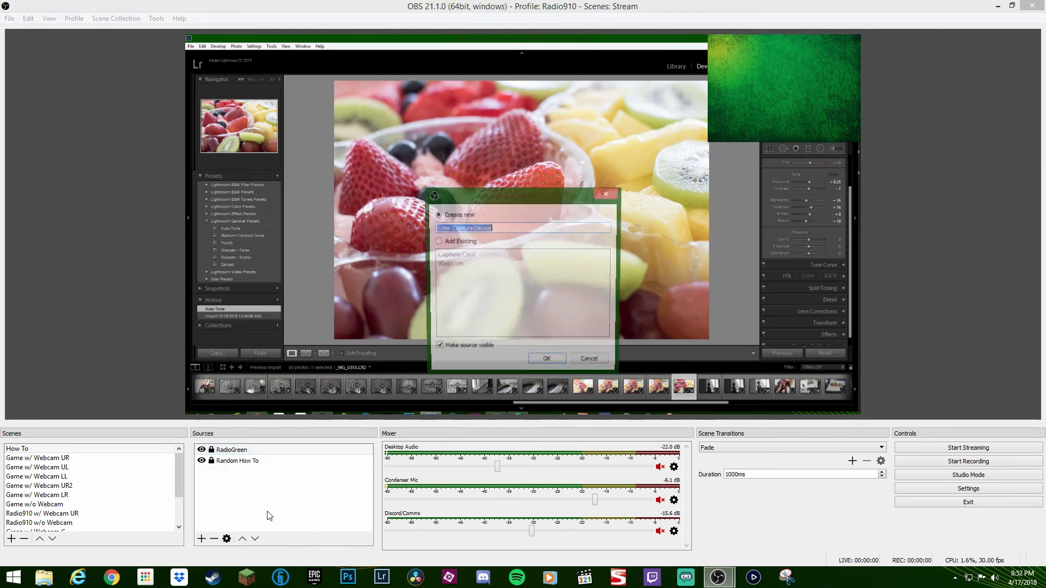
pyautogui.click(451, 244)
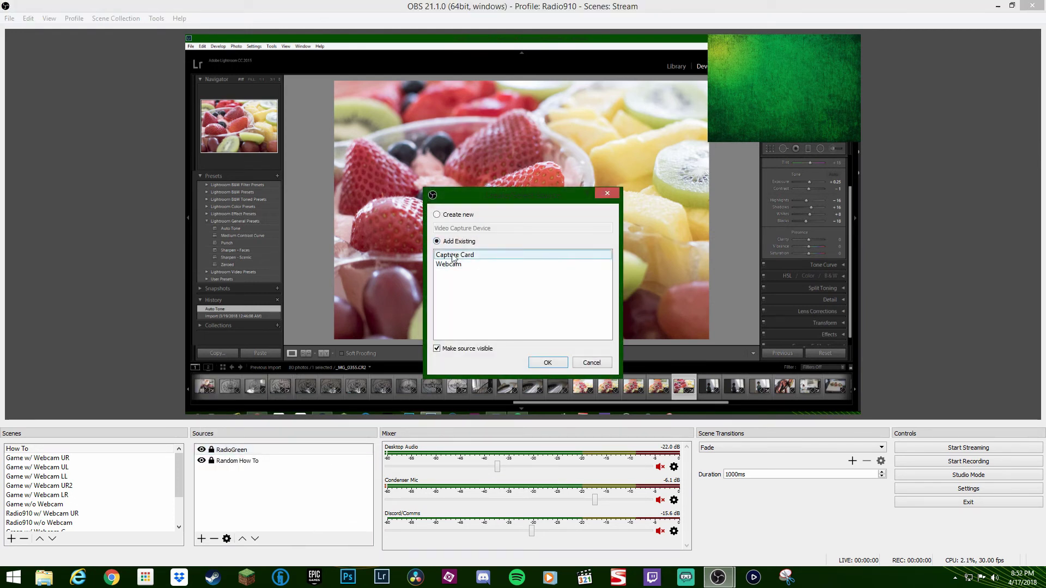
pyautogui.click(459, 265)
pyautogui.click(460, 255)
pyautogui.click(462, 265)
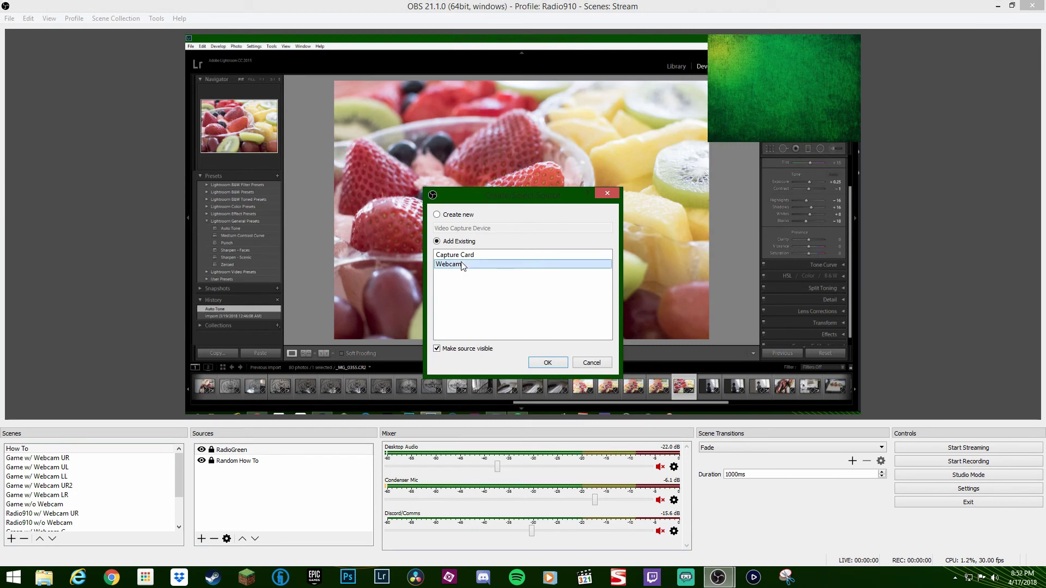
pyautogui.click(546, 362)
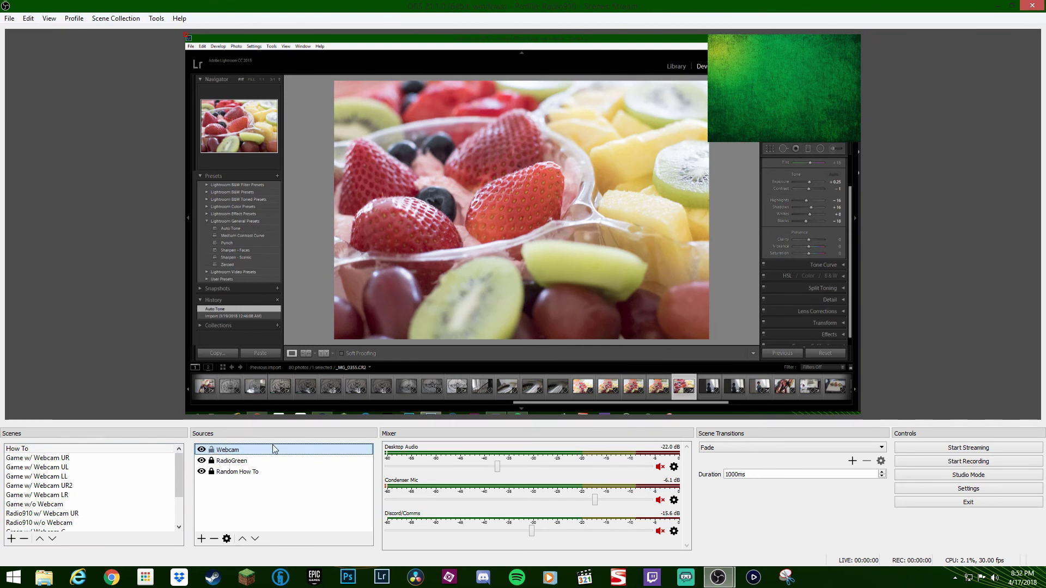
pyautogui.click(187, 36)
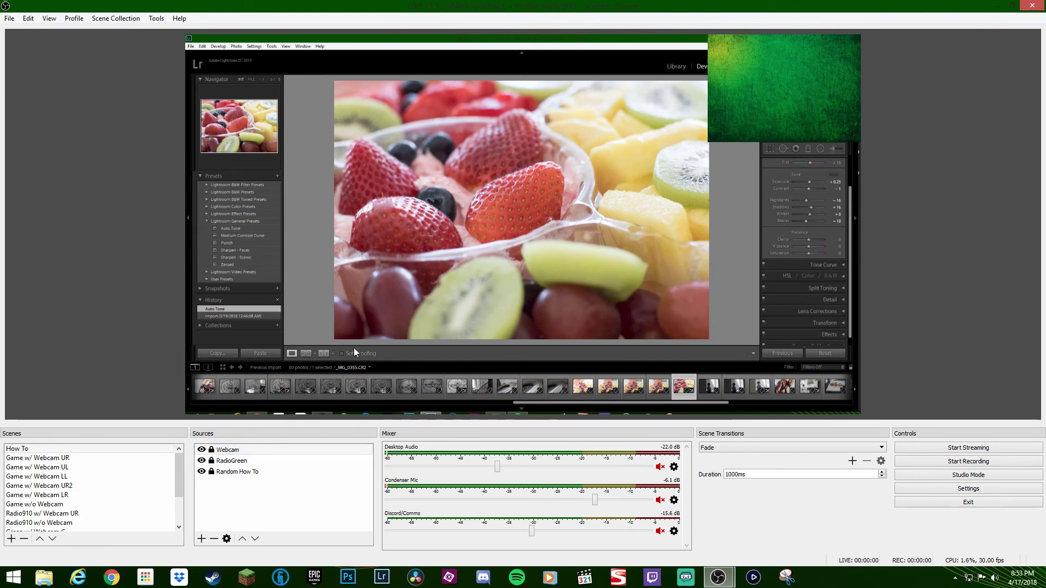
pyautogui.rightClick(282, 492)
pyautogui.moveTo(329, 500)
pyautogui.click(395, 558)
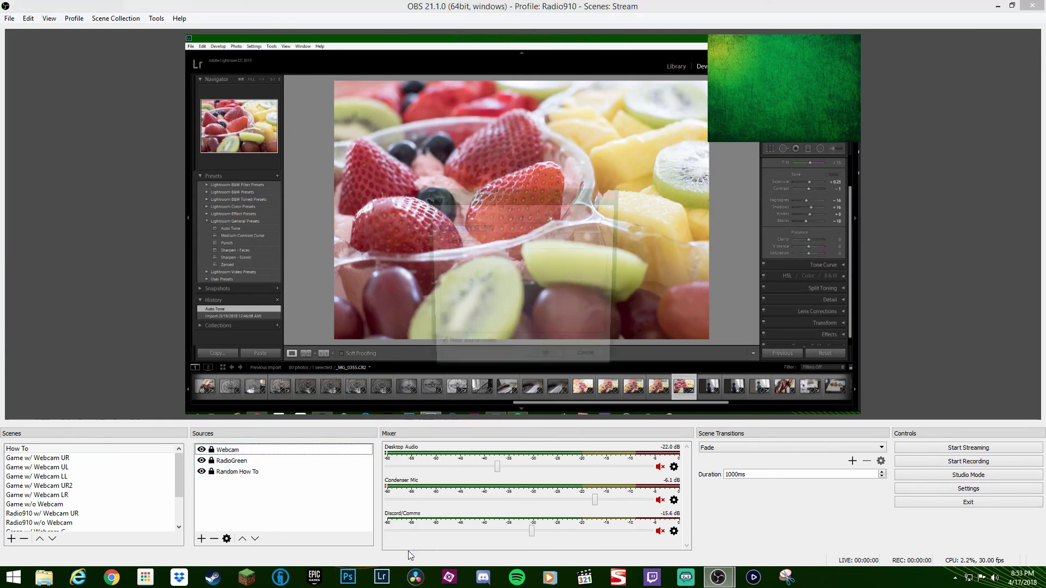
pyautogui.click(436, 241)
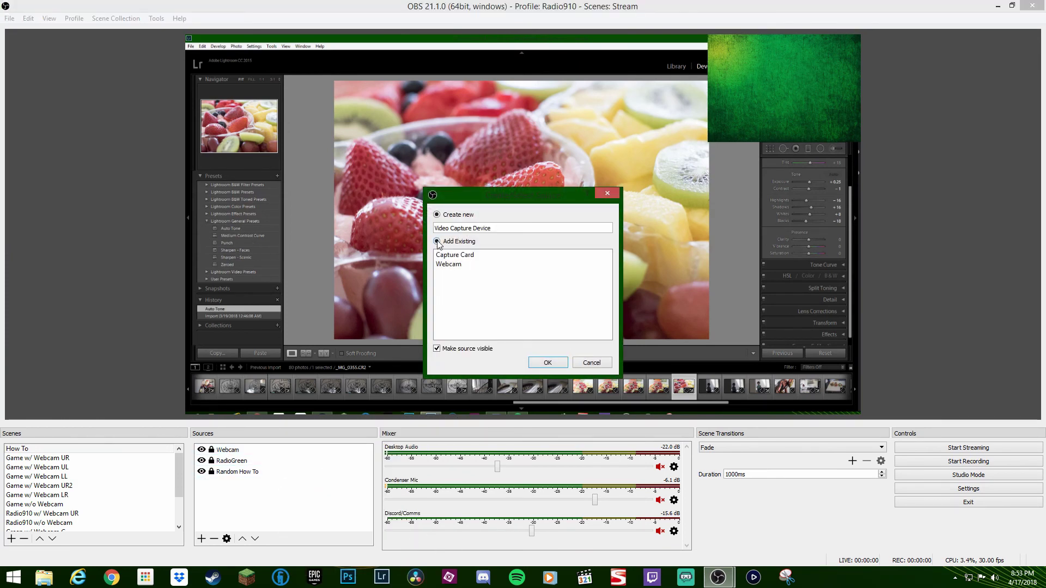
pyautogui.click(546, 364)
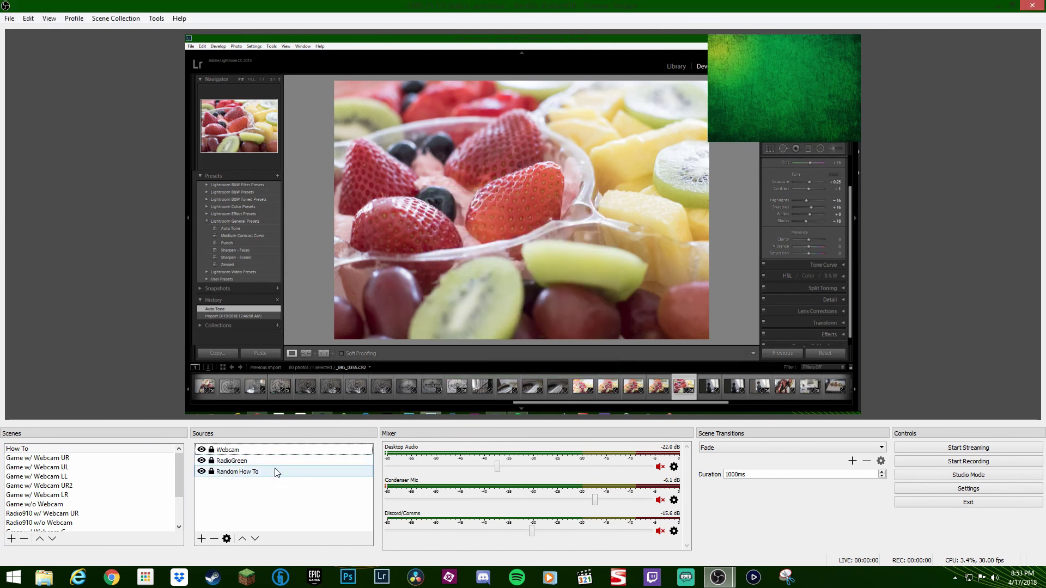
pyautogui.rightClick(245, 495)
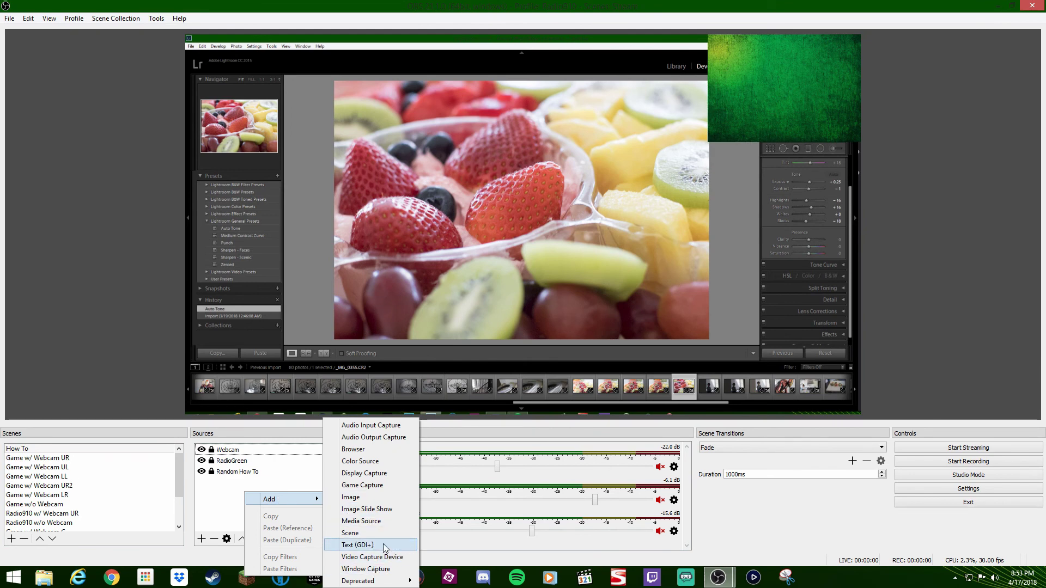
pyautogui.click(384, 544)
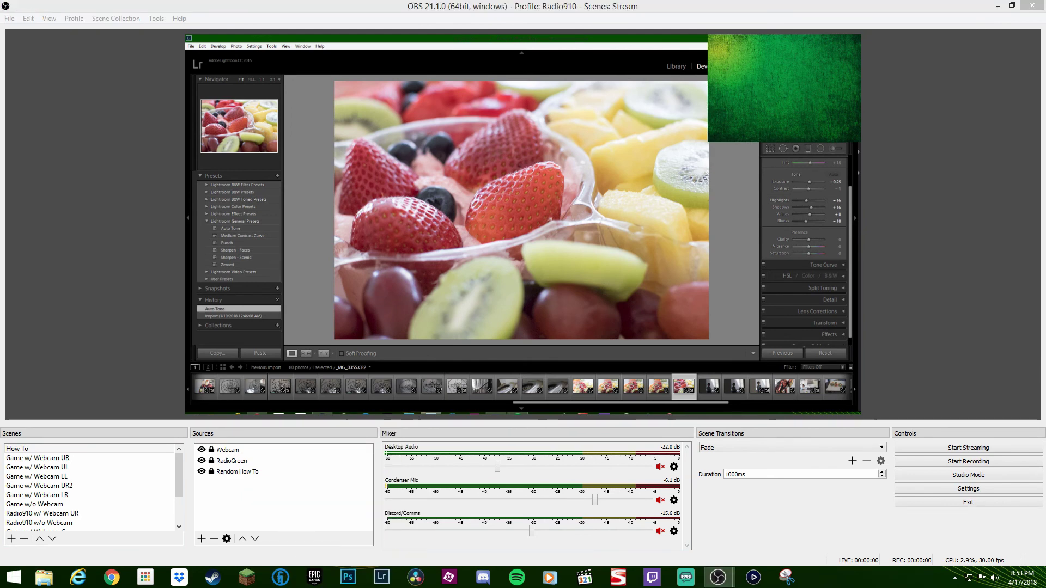
# Create a new visible window capture source named Clock in the How To scene
pyautogui.rightClick(287, 484)
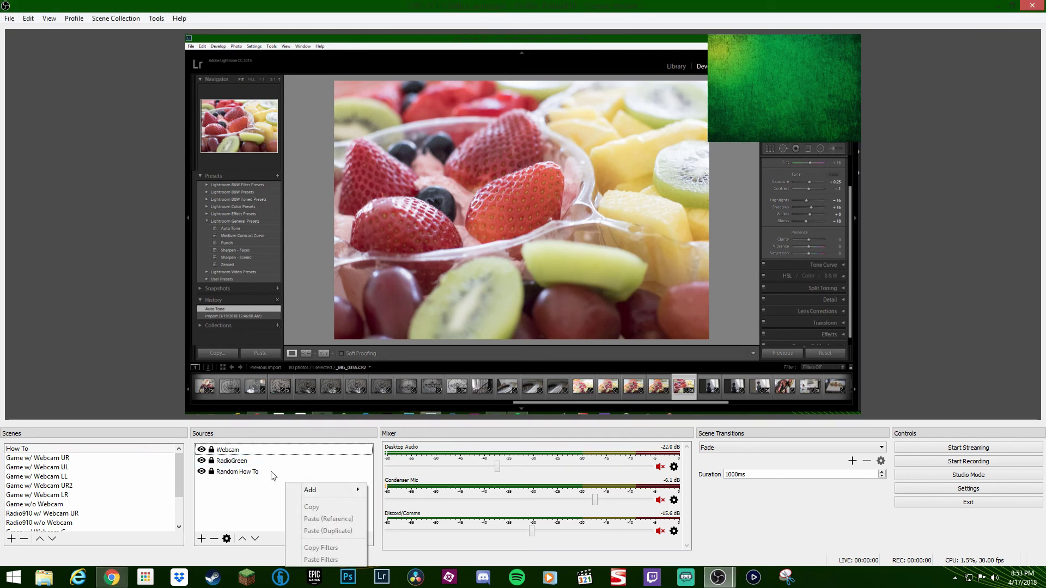
pyautogui.moveTo(333, 492)
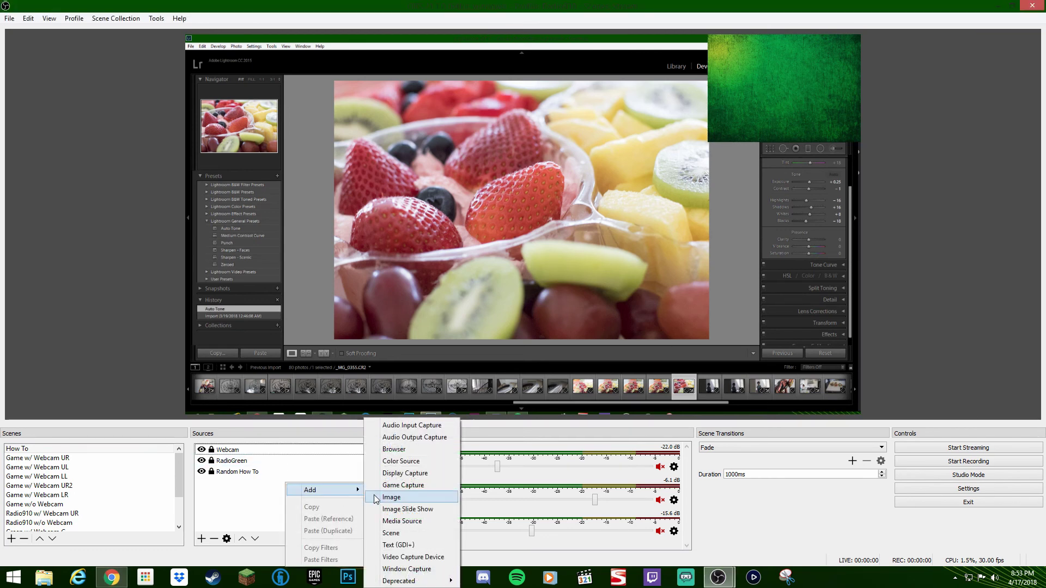
pyautogui.click(396, 573)
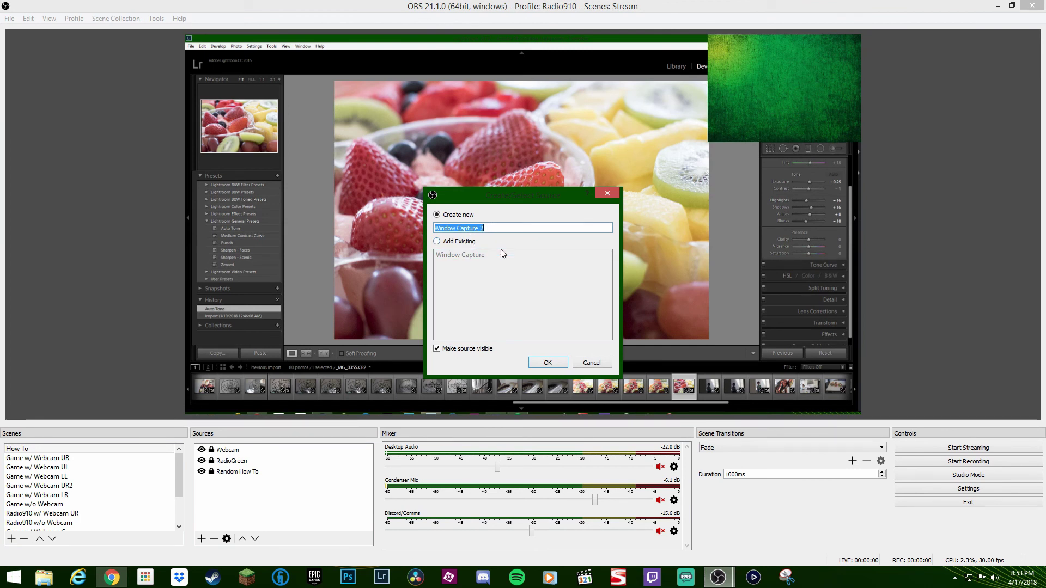
pyautogui.write('Ck')
pyautogui.write('lock')
pyautogui.click(546, 367)
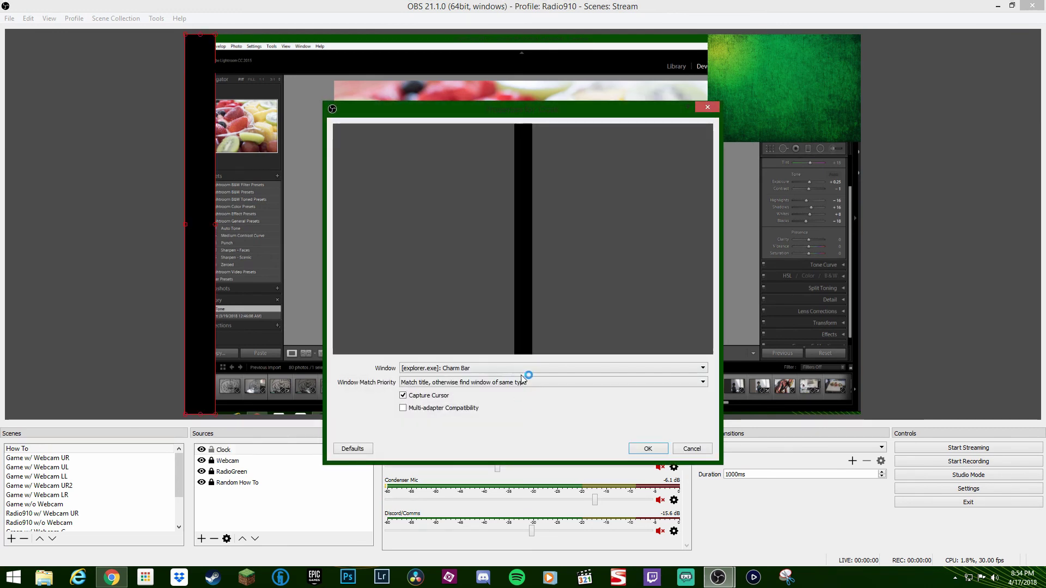
# Set the Clock source to capture the [chrome.exe]: 08:54 - Google Chrome window
pyautogui.click(492, 370)
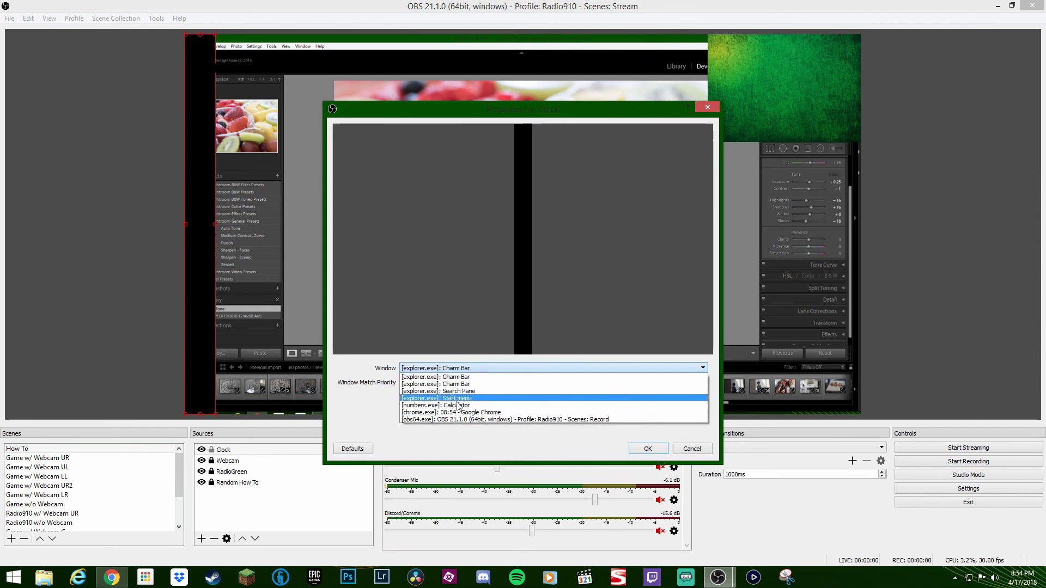
pyautogui.click(518, 413)
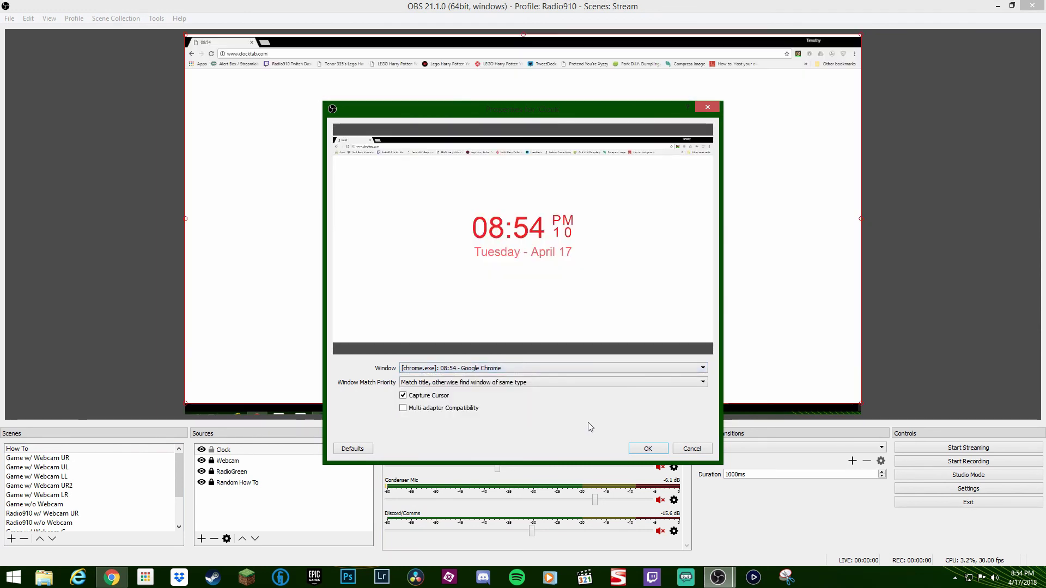
pyautogui.click(651, 450)
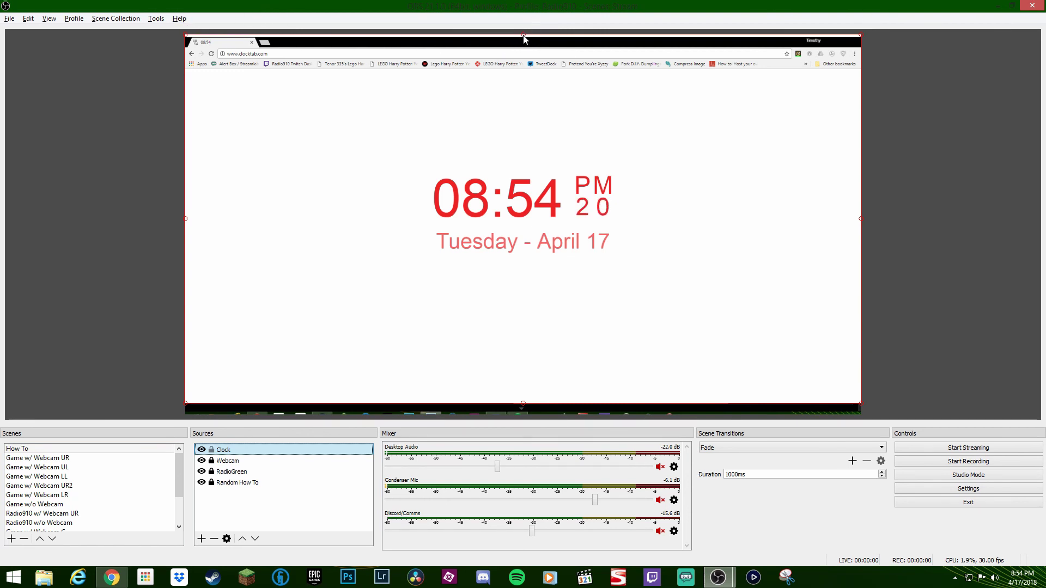
# Crop the Clock source from all four edges so only the time and date remain
pyautogui.moveTo(524, 38); pyautogui.dragTo(521, 172)
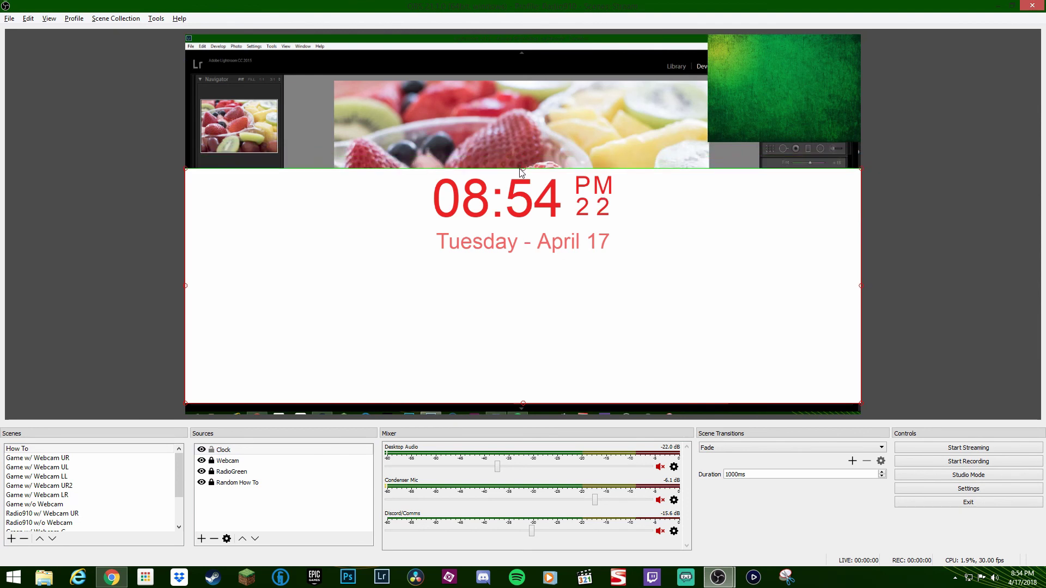
pyautogui.moveTo(859, 288); pyautogui.dragTo(619, 258)
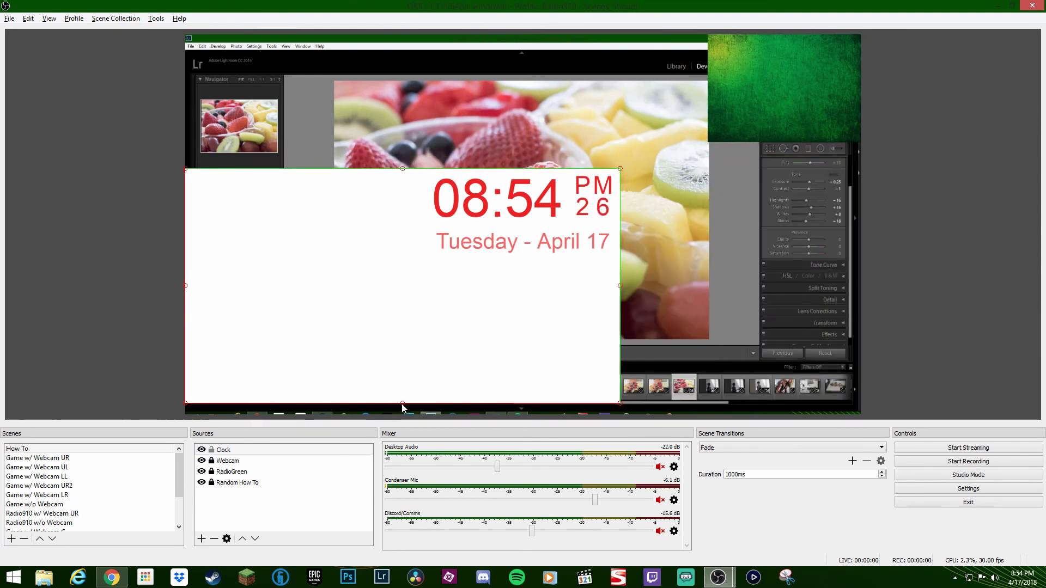
pyautogui.moveTo(511, 404); pyautogui.dragTo(417, 262)
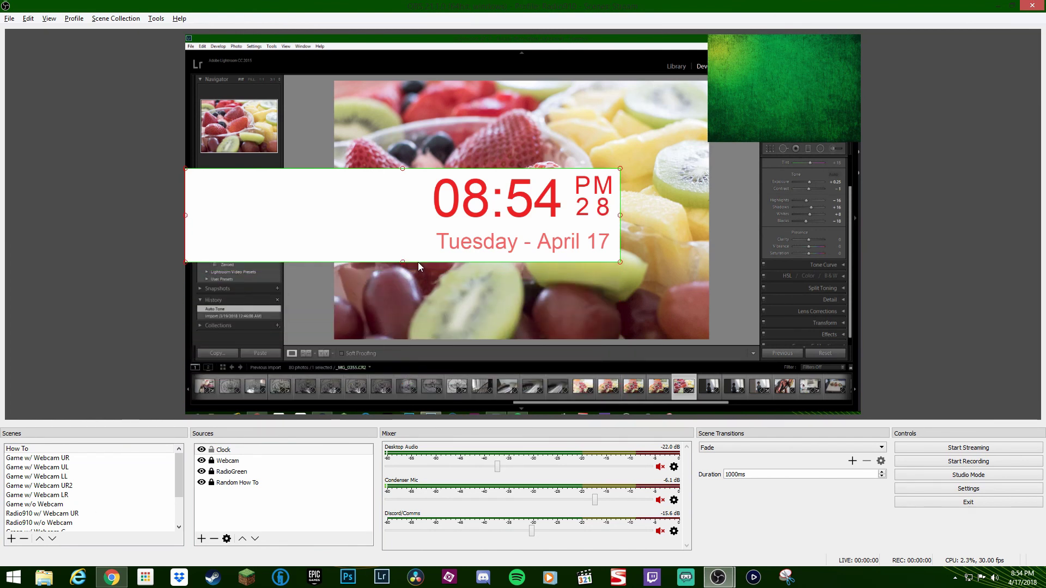
pyautogui.moveTo(187, 220); pyautogui.dragTo(431, 239)
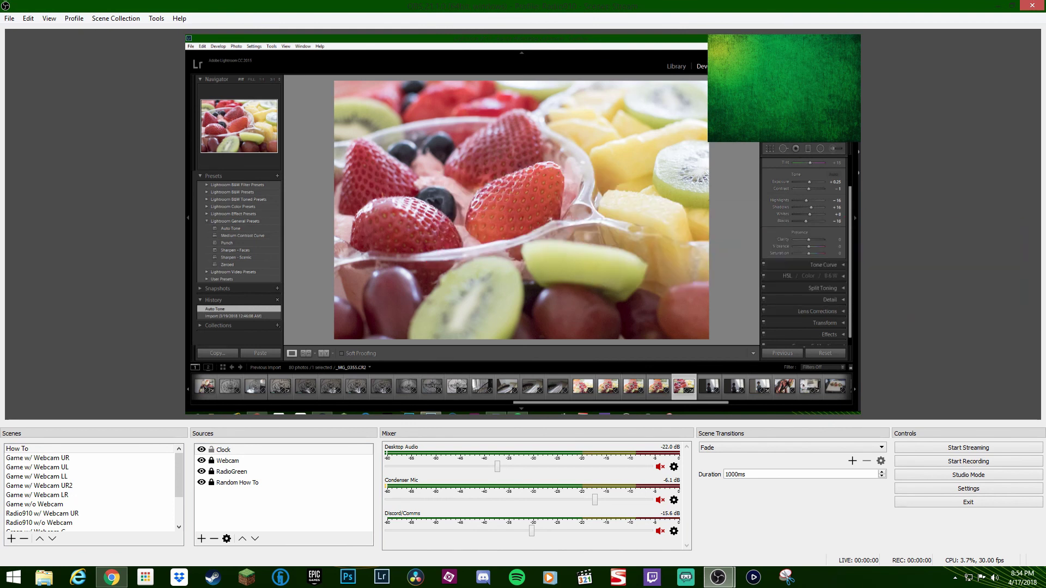
# Move the cropped Clock source into the upper-left corner of the canvas and lock it
pyautogui.moveTo(718, 213); pyautogui.dragTo(291, 94)
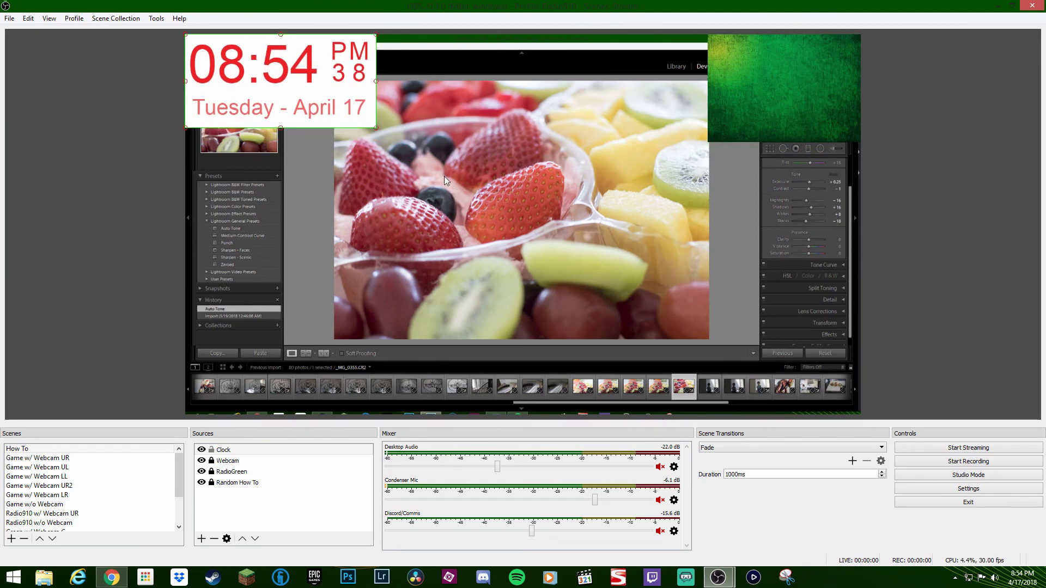
pyautogui.click(211, 450)
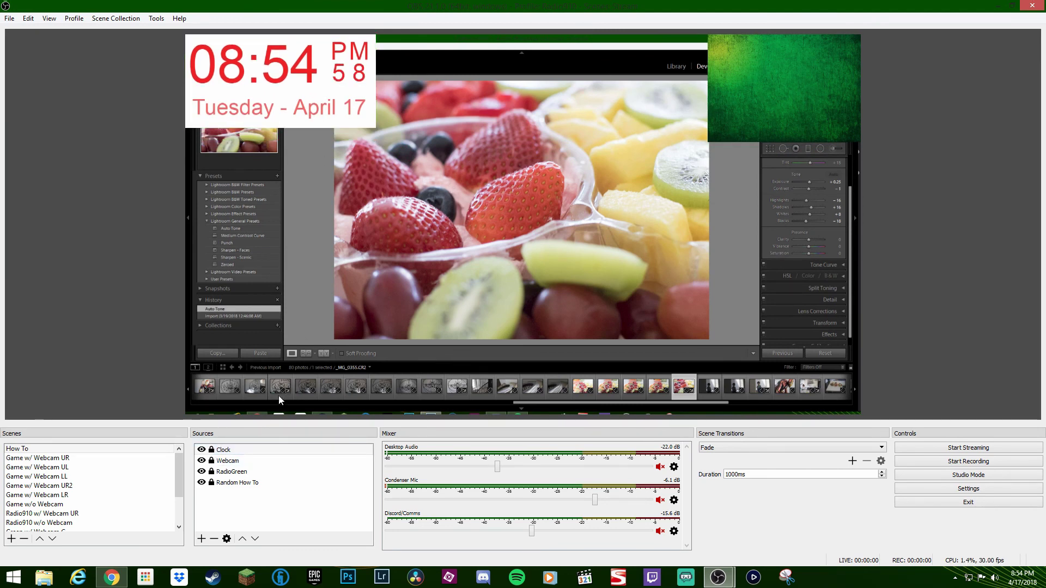